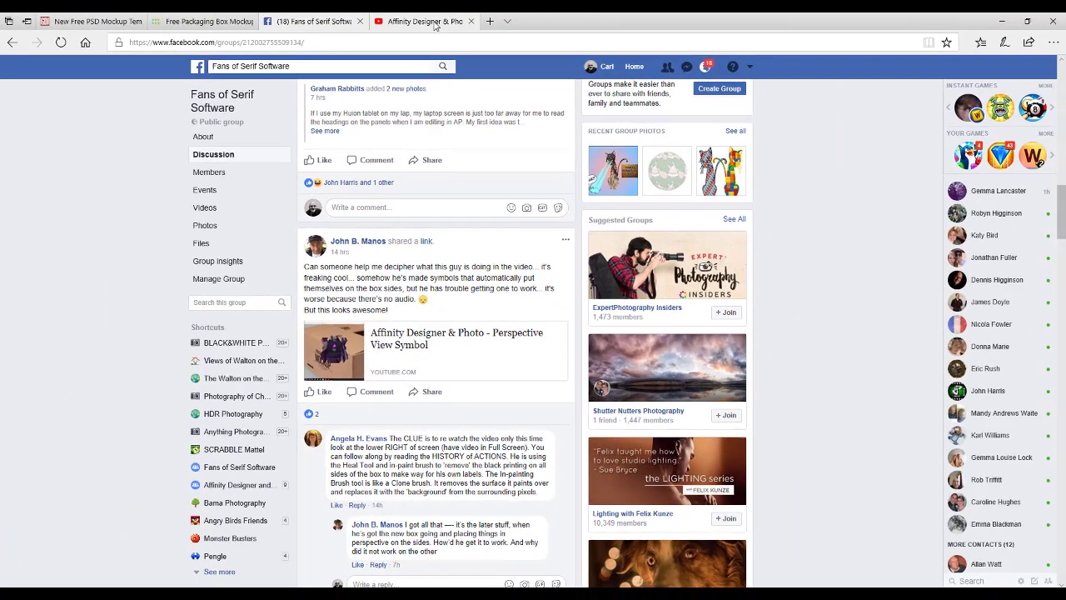
Show the Perspective View Symbol tutorial video in the YouTube tab.
left_click(434, 26)
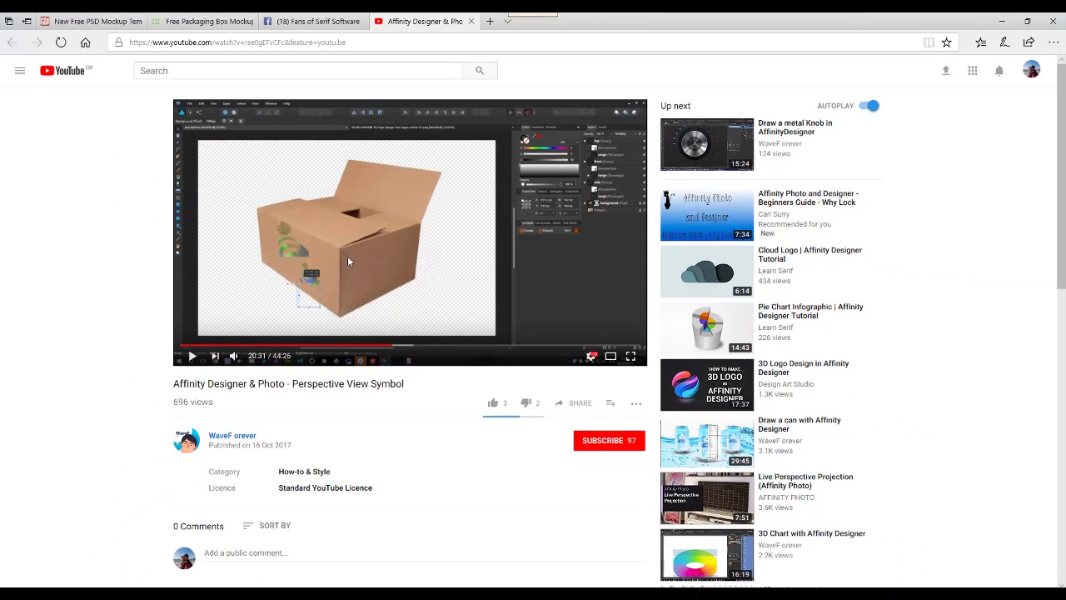
Scroll the free PSD mockup article to Free Packaging Box Mockups and open its Zippy Pixels page.
left_click(85, 24)
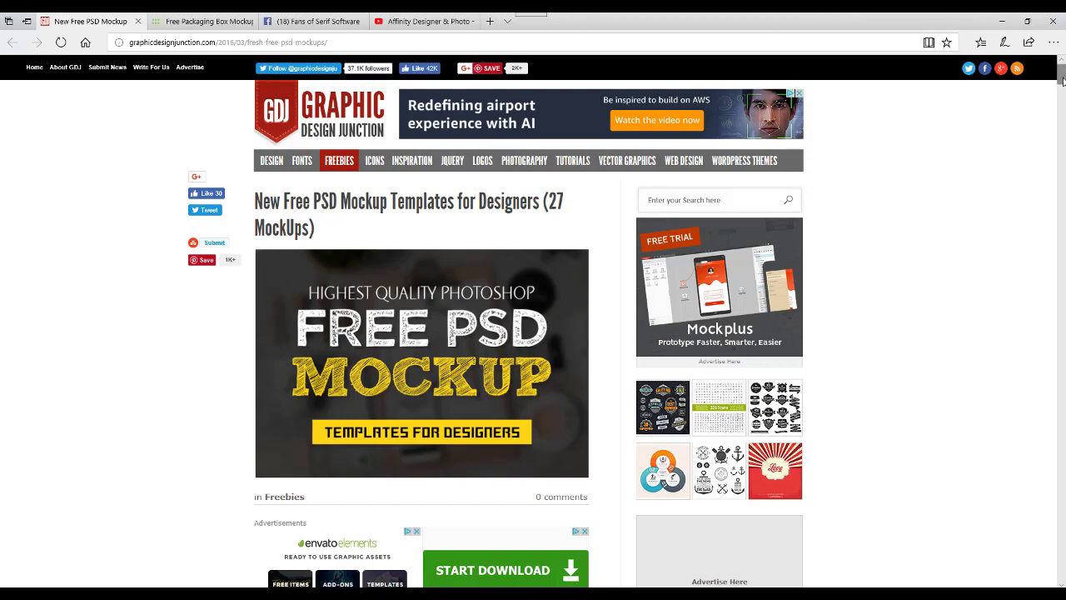
left_click_drag(1062, 81, 1060, 237)
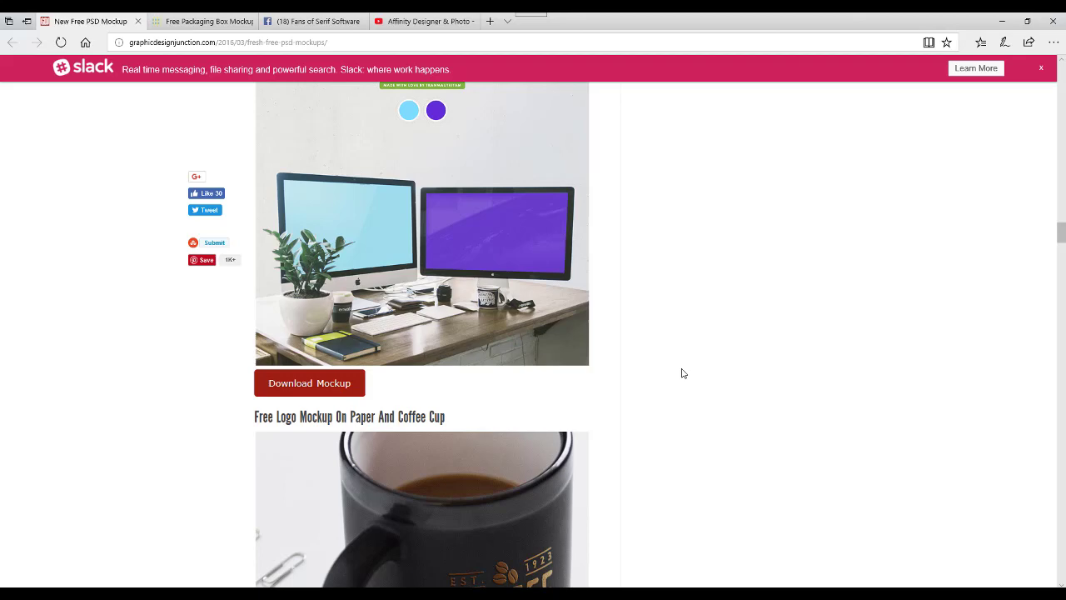
left_click_drag(1062, 233, 1057, 327)
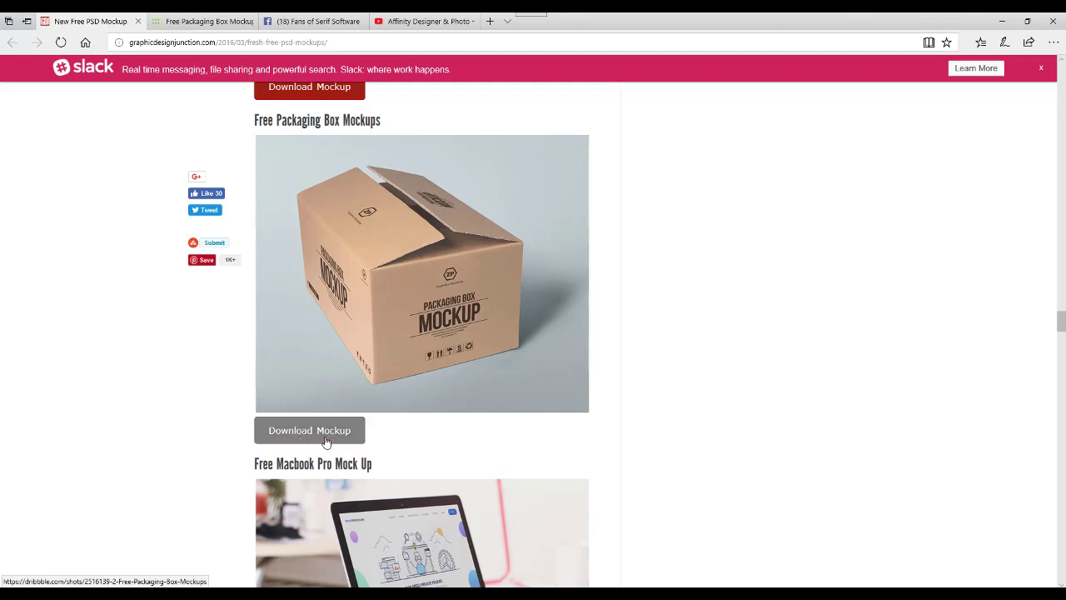
left_click(203, 21)
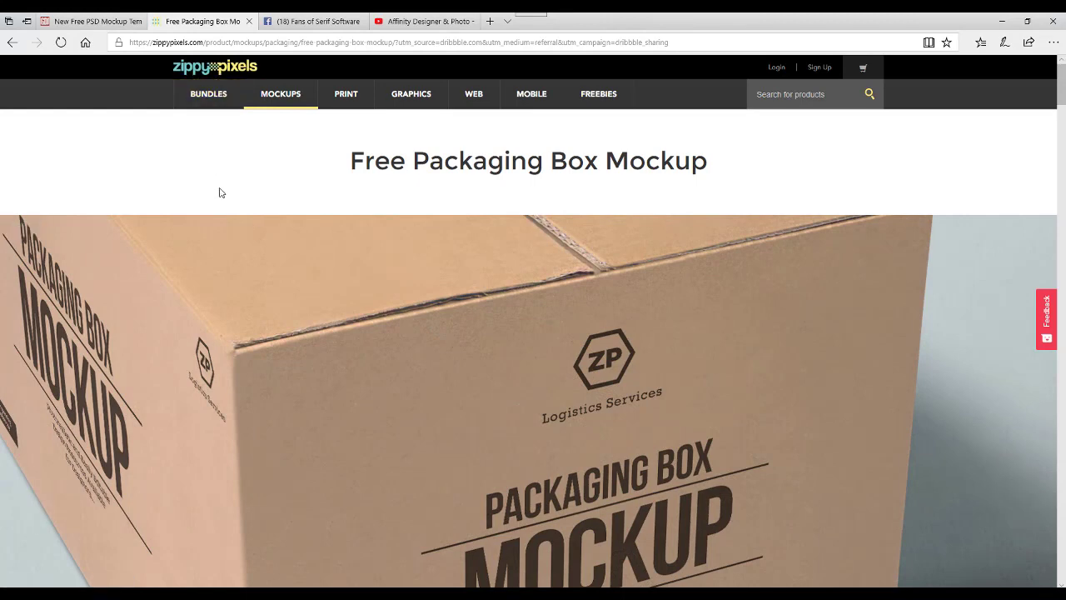
Scroll down the Free Packaging Box Mockup page to view the other box previews.
mouse_move(264, 102)
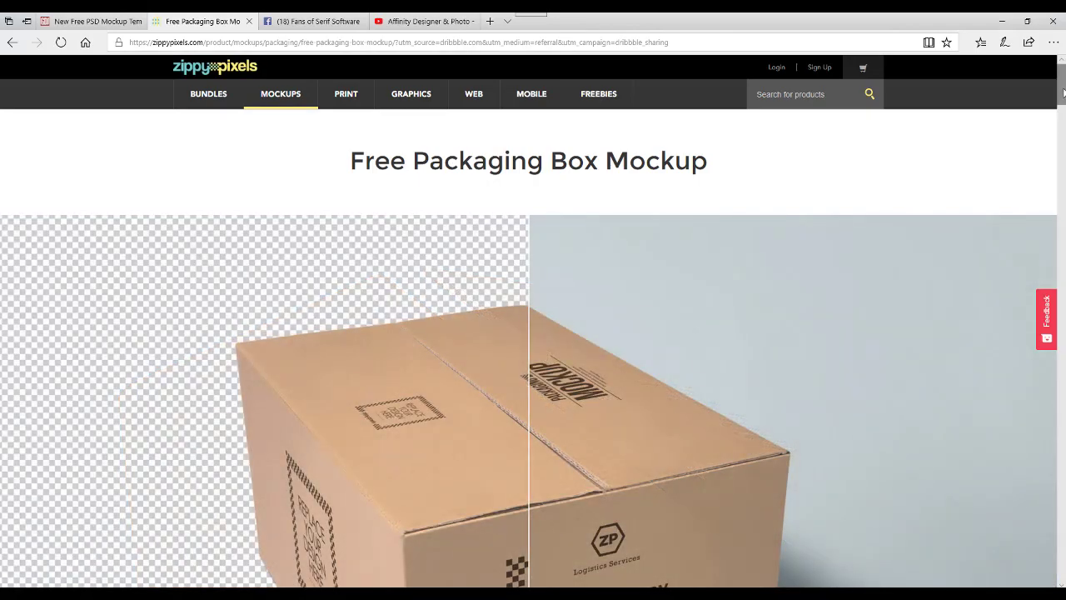
scroll(982, 224, "down", 2)
left_click_drag(1062, 92, 1062, 520)
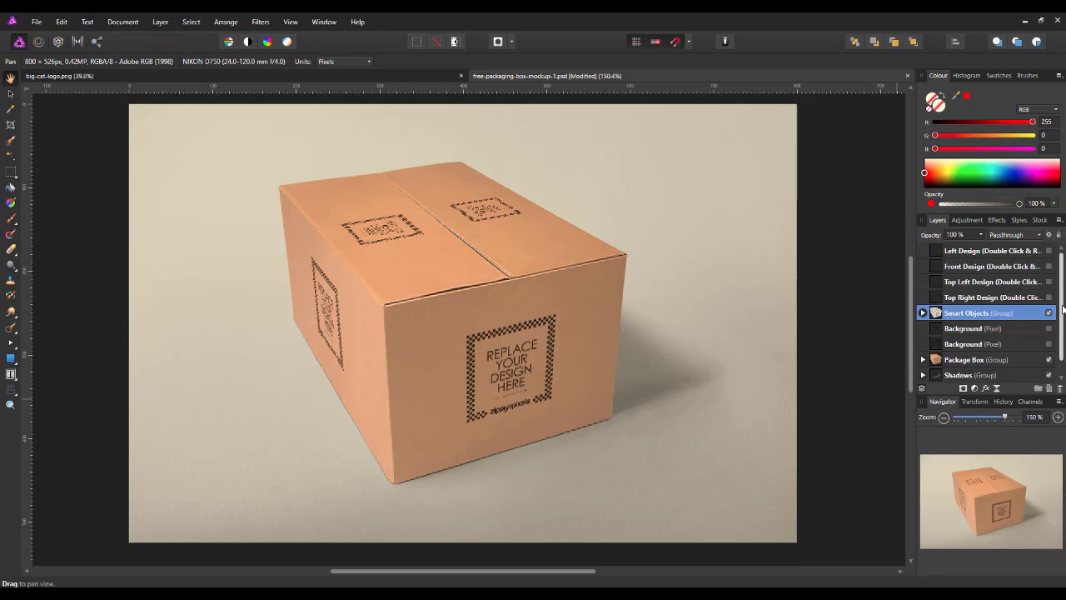
Delete the lower and then the remaining Background pixel layer from the Layers panel.
scroll(1062, 310, "down", 1)
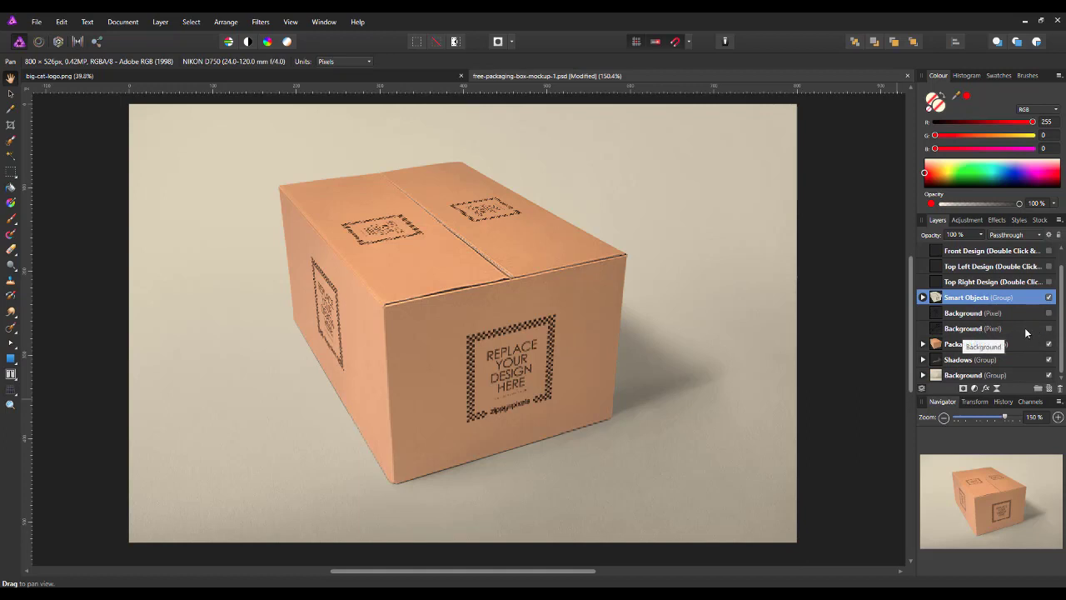
left_click(1013, 328)
right_click(988, 333)
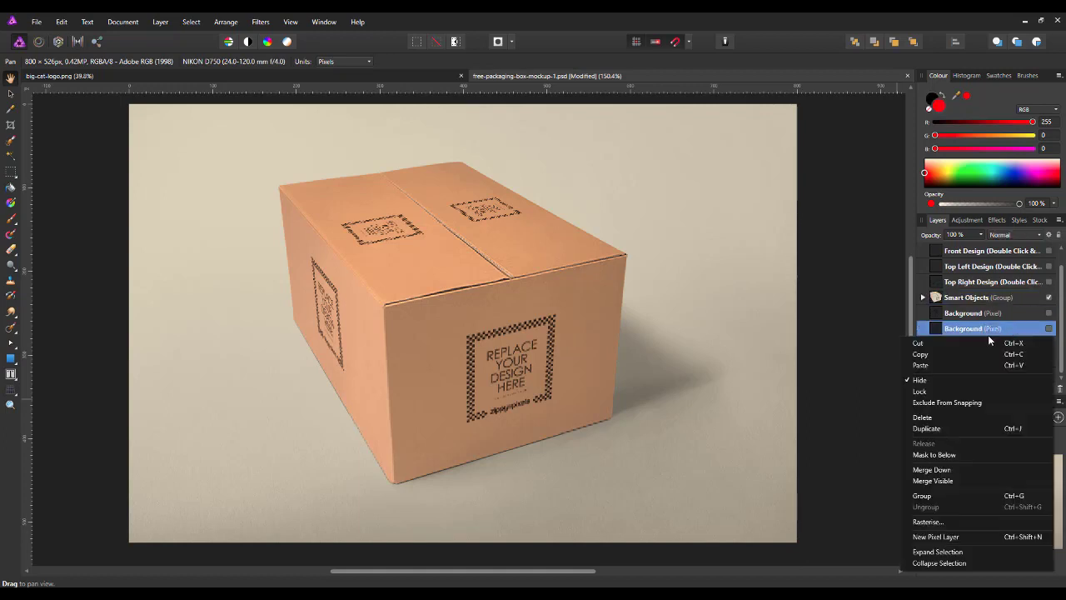
left_click(941, 417)
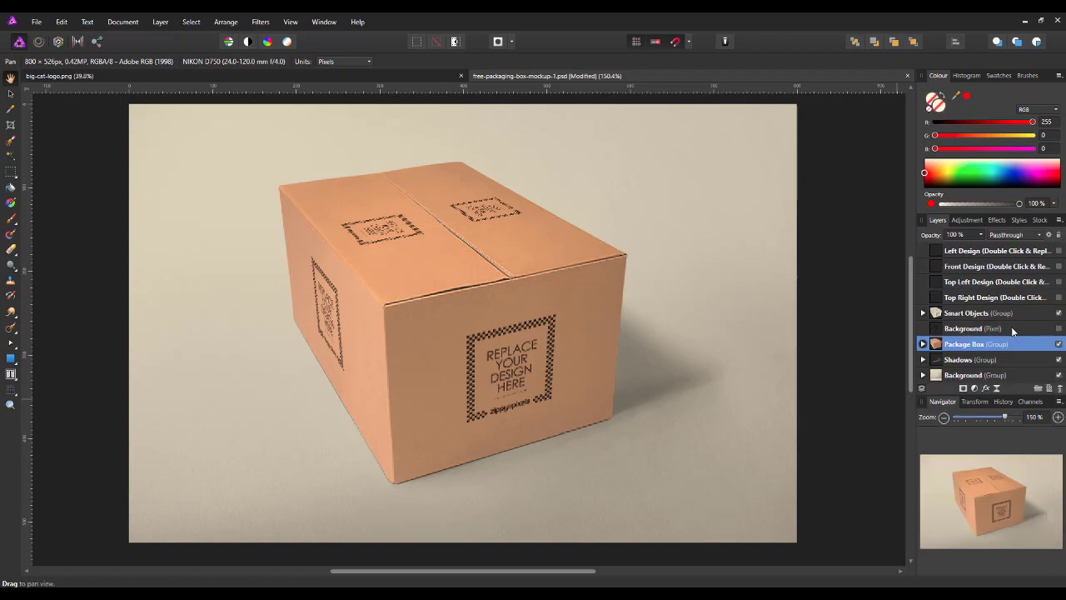
left_click(1013, 330)
right_click(1013, 329)
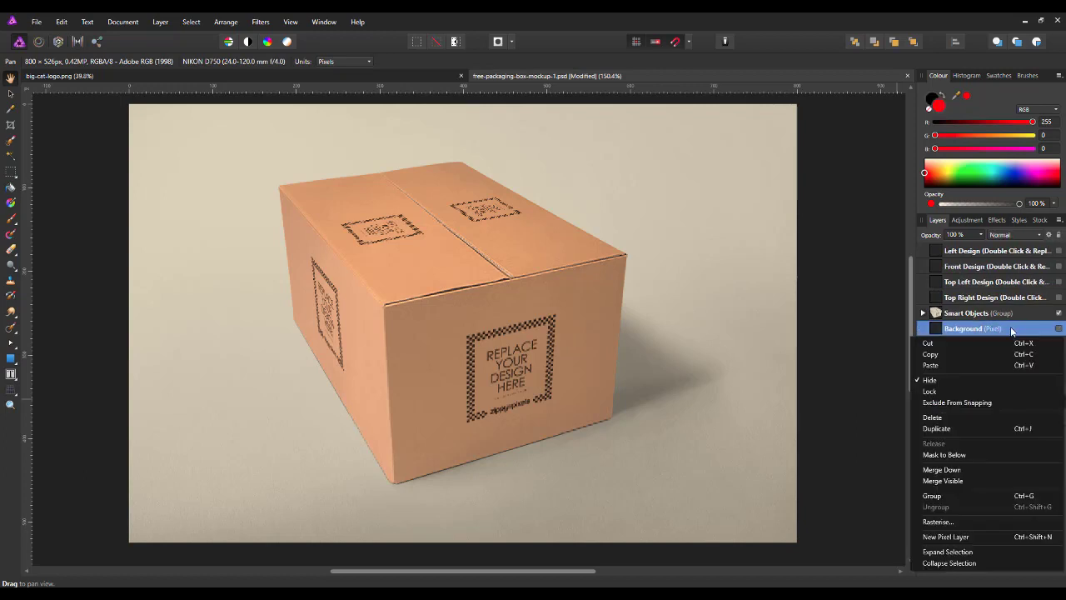
left_click(937, 420)
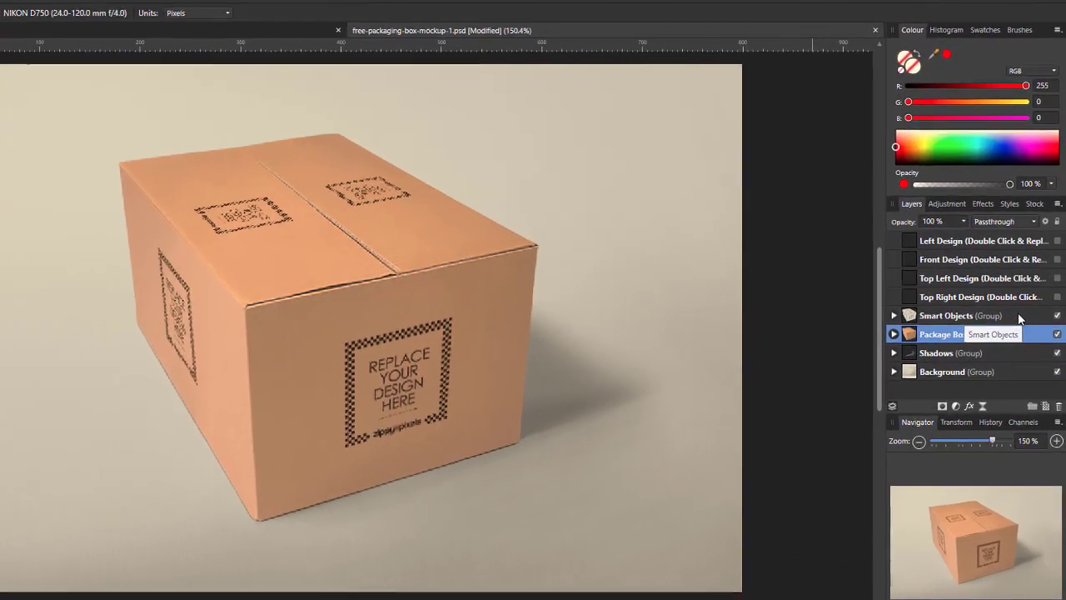
Turn off the Smart Objects group's visibility to hide the 'REPLACE YOUR DESIGN HERE' artwork.
left_click(1015, 313)
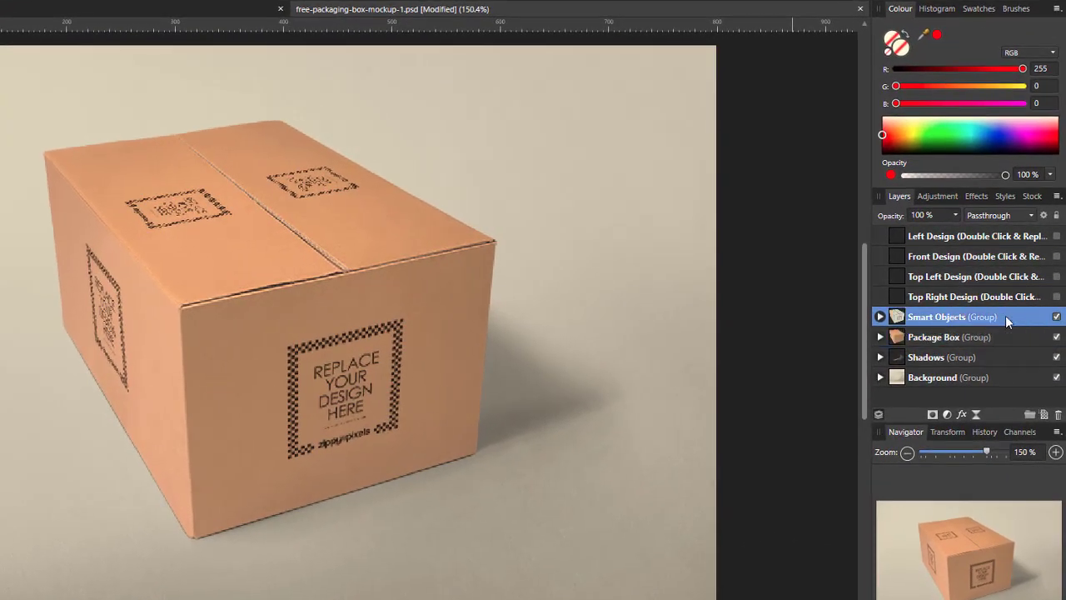
left_click(1056, 316)
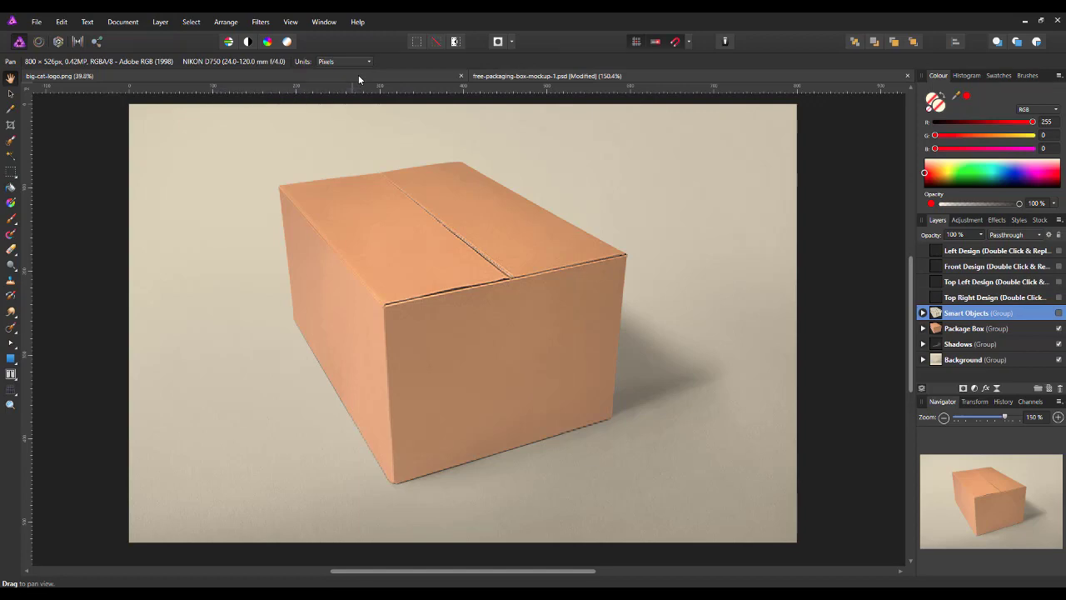
Switch to the big-cat-logo.png document.
left_click(359, 76)
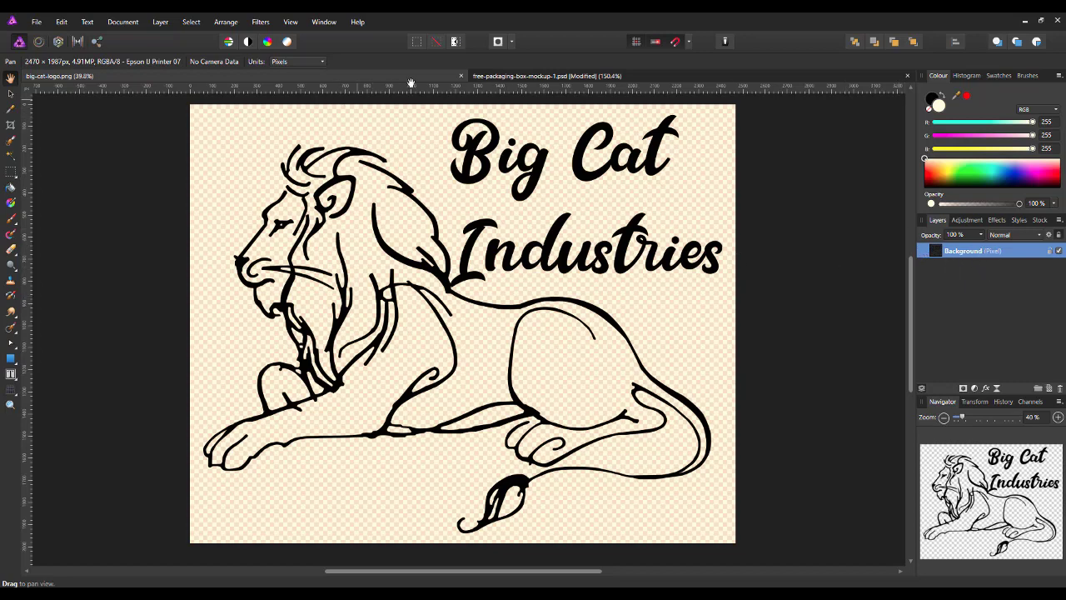
In the mockup, add a pixel layer, flood-fill it red and scale it down over the box front.
left_click(500, 76)
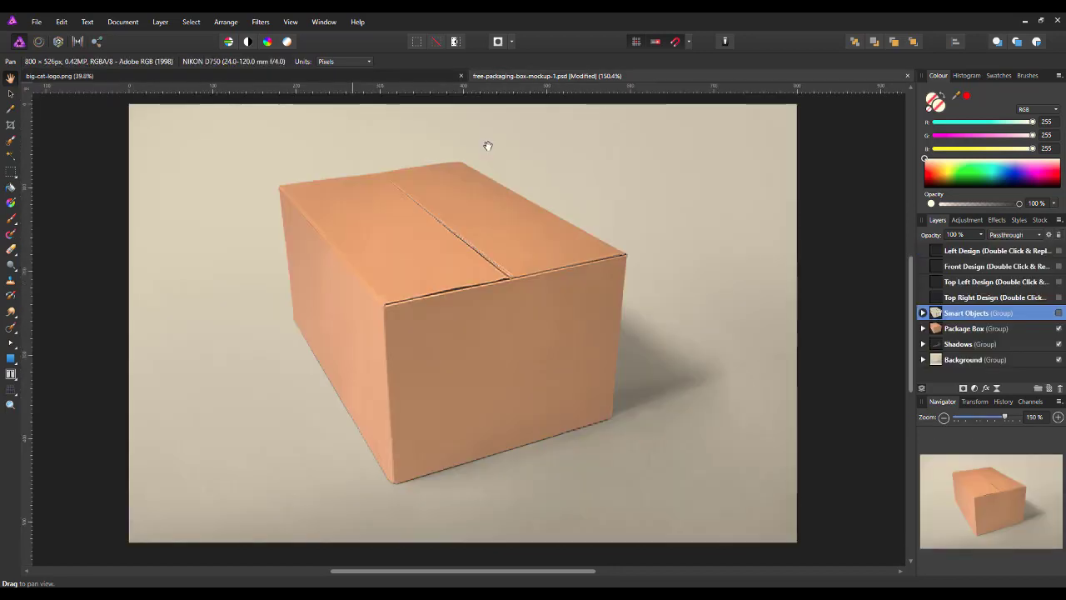
left_click(1049, 389)
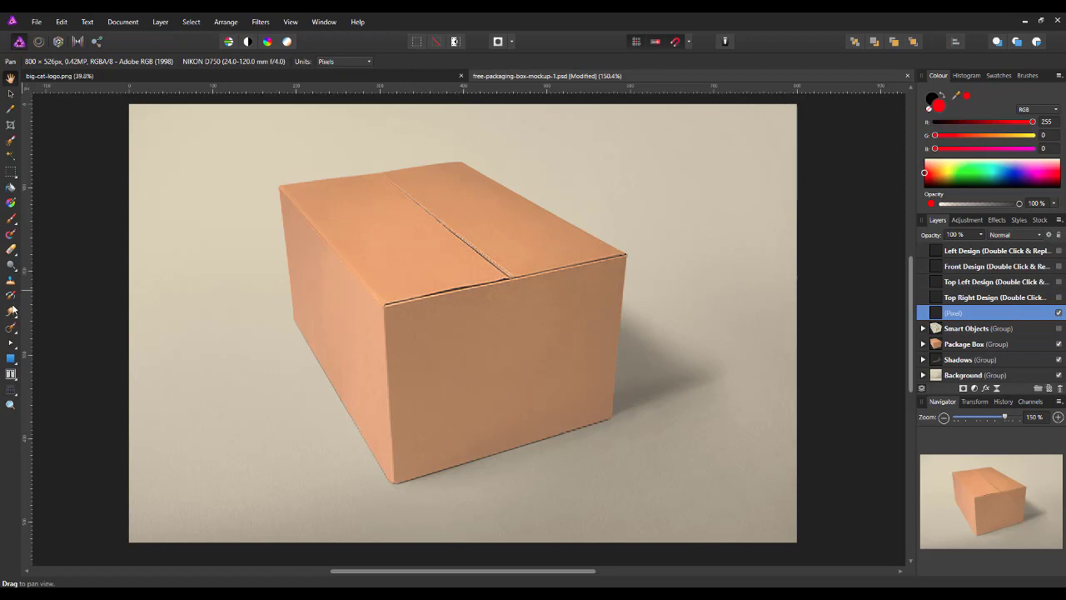
left_click(10, 188)
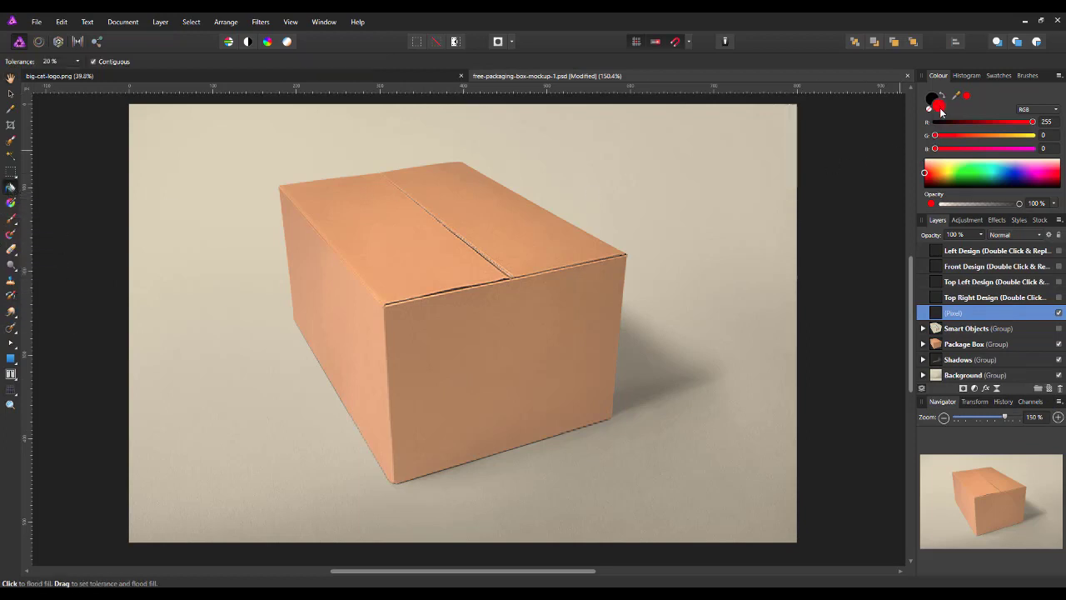
left_click(612, 375)
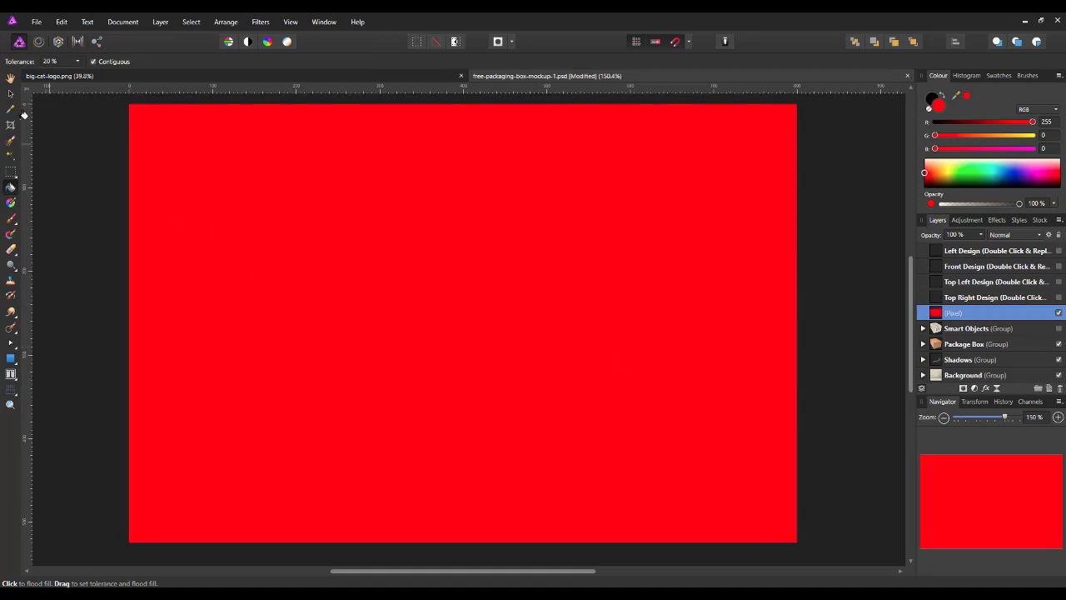
left_click(11, 94)
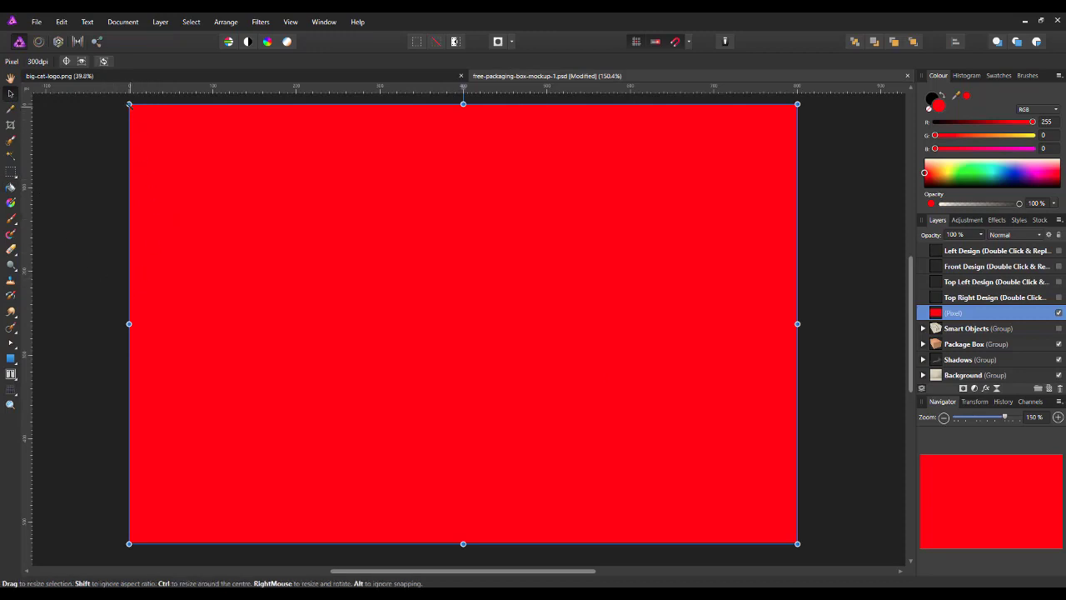
left_click_drag(129, 104, 304, 295)
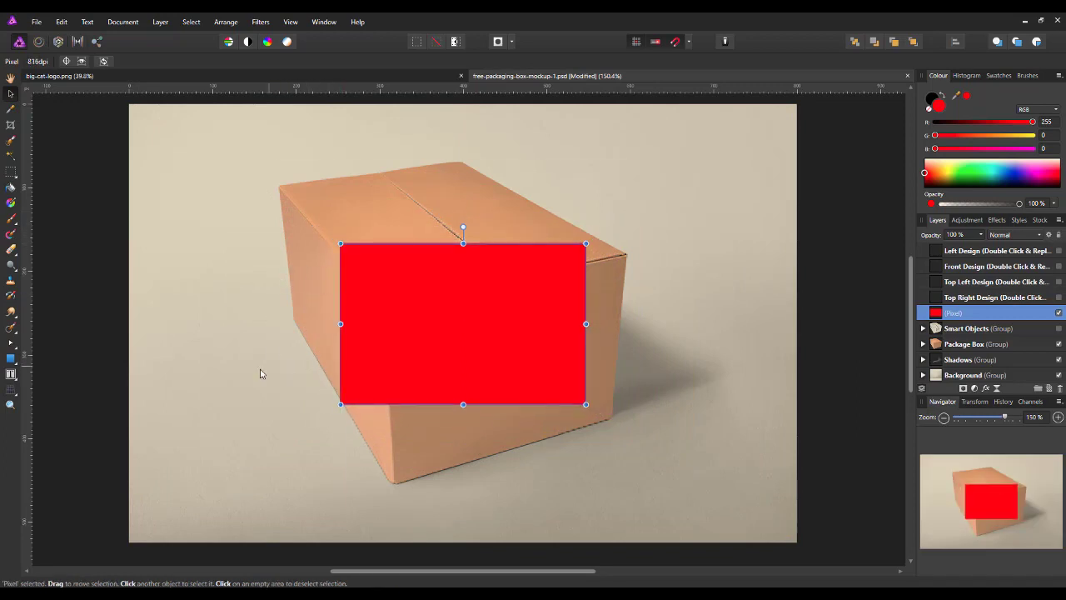
Drag the red layer's four perspective corners onto the corners of the box's left end face.
left_click(11, 393)
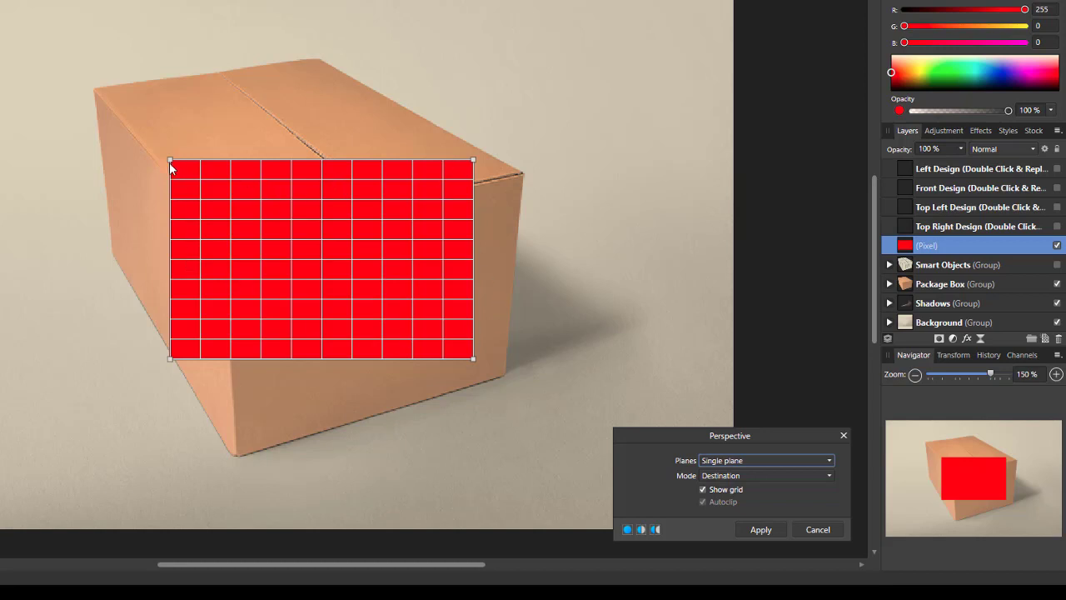
left_click_drag(169, 160, 111, 111)
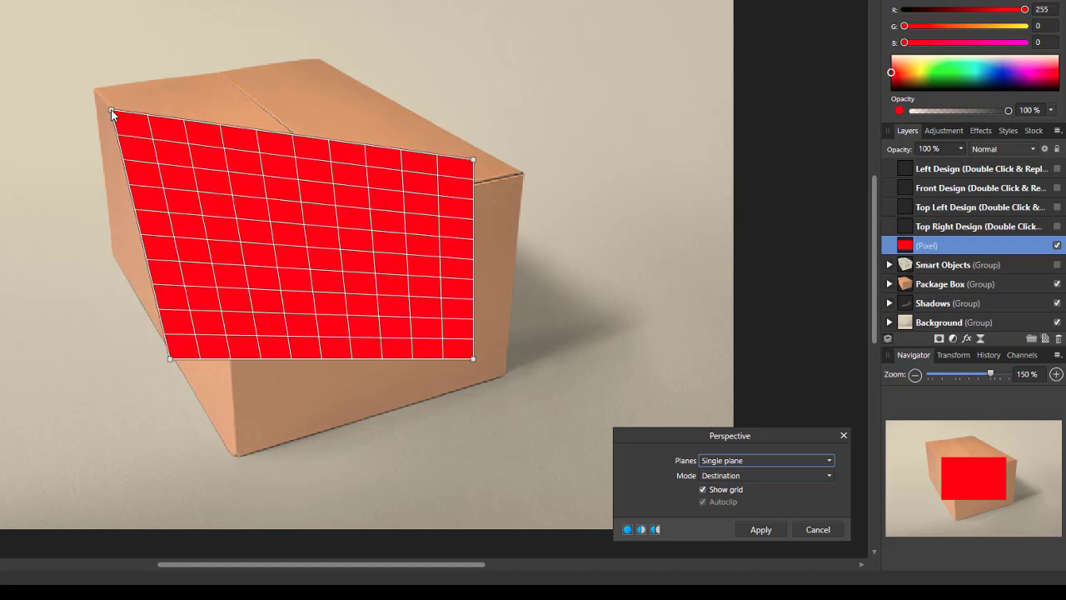
left_click_drag(171, 361, 121, 268)
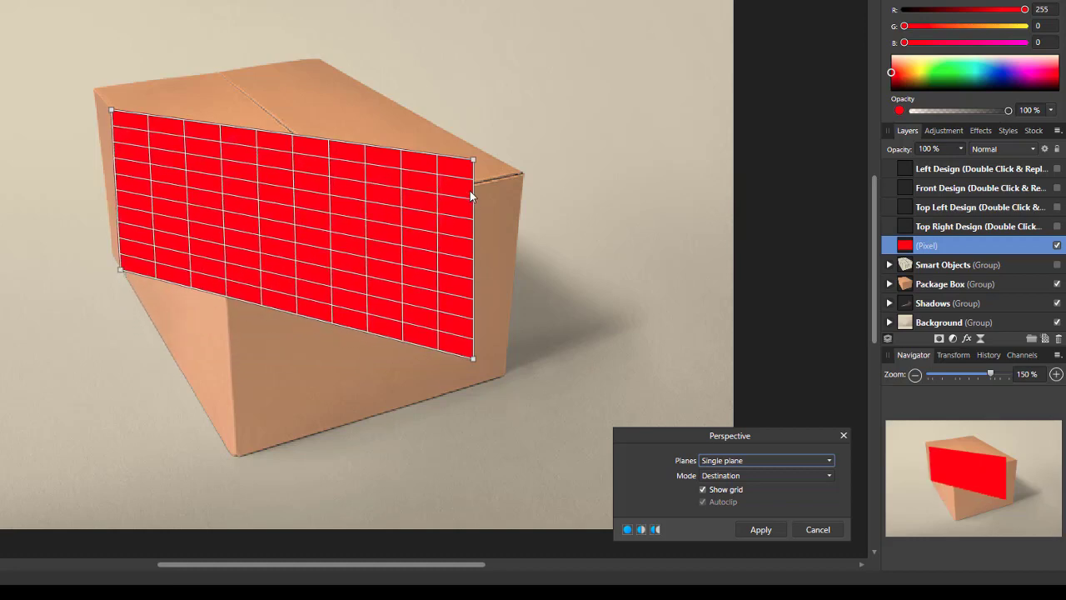
left_click_drag(474, 359, 213, 423)
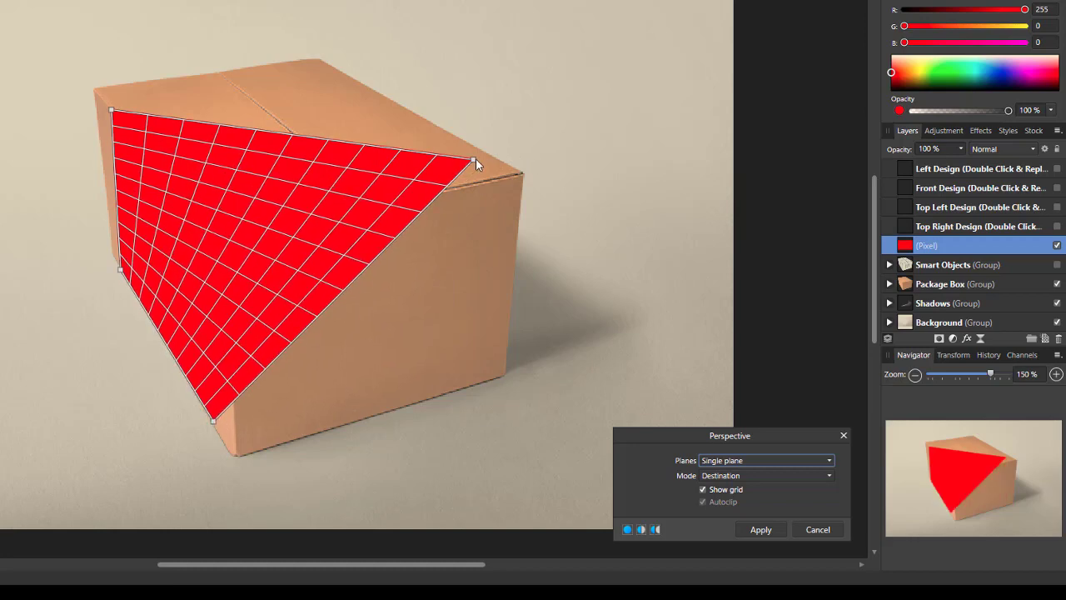
left_click_drag(475, 159, 198, 205)
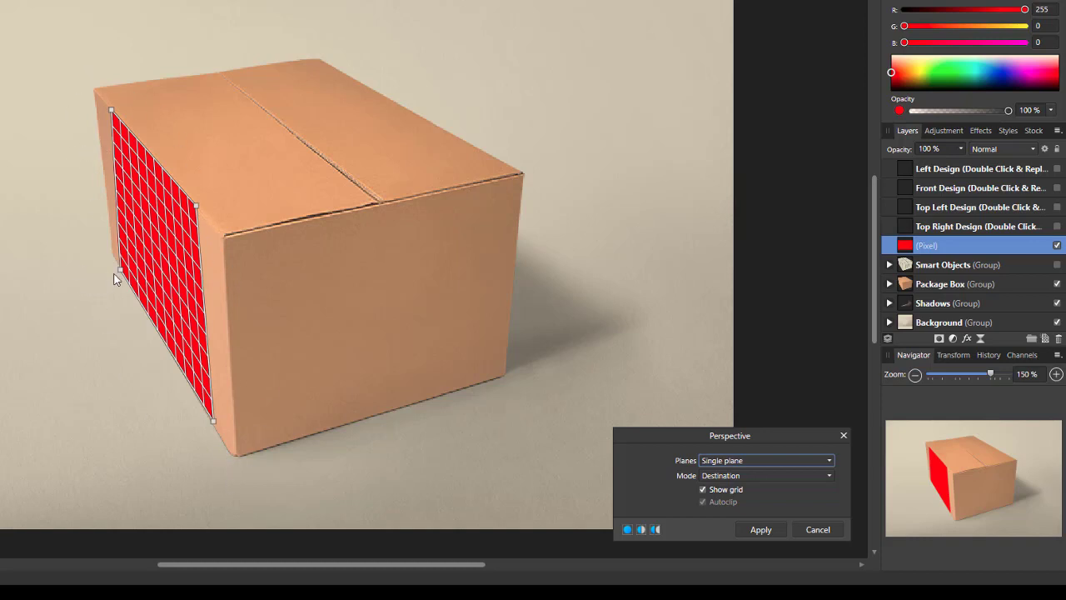
mouse_move(121, 272)
left_mouse_down()
mouse_move(117, 249)
mouse_move(128, 283)
left_mouse_up()
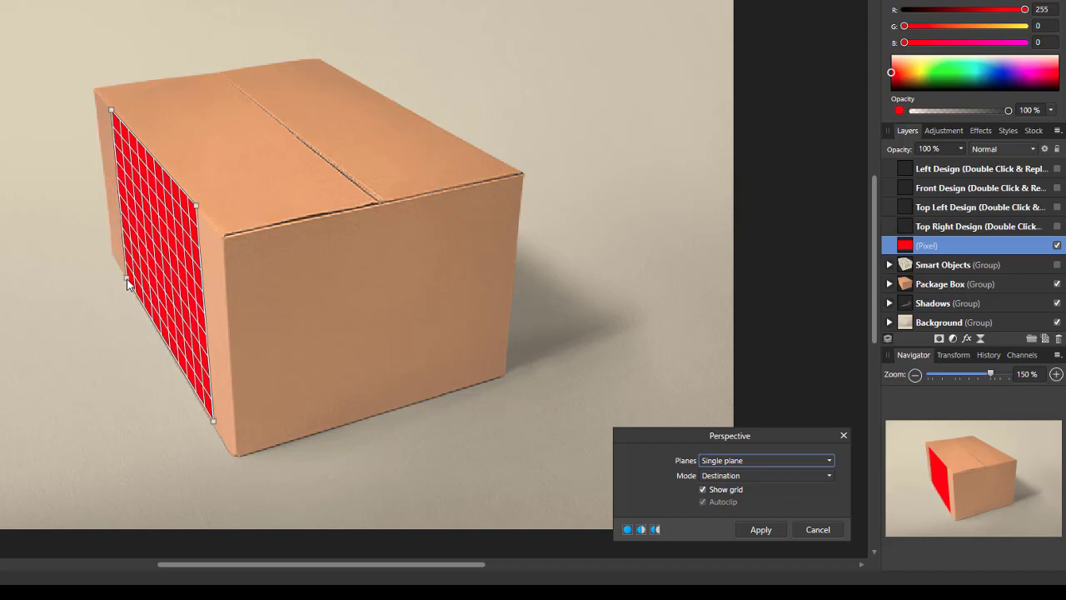
Fine-tune the red panel's top, right, bottom and left corners against the box, then apply the warp.
scroll(53, 456, "up", 5)
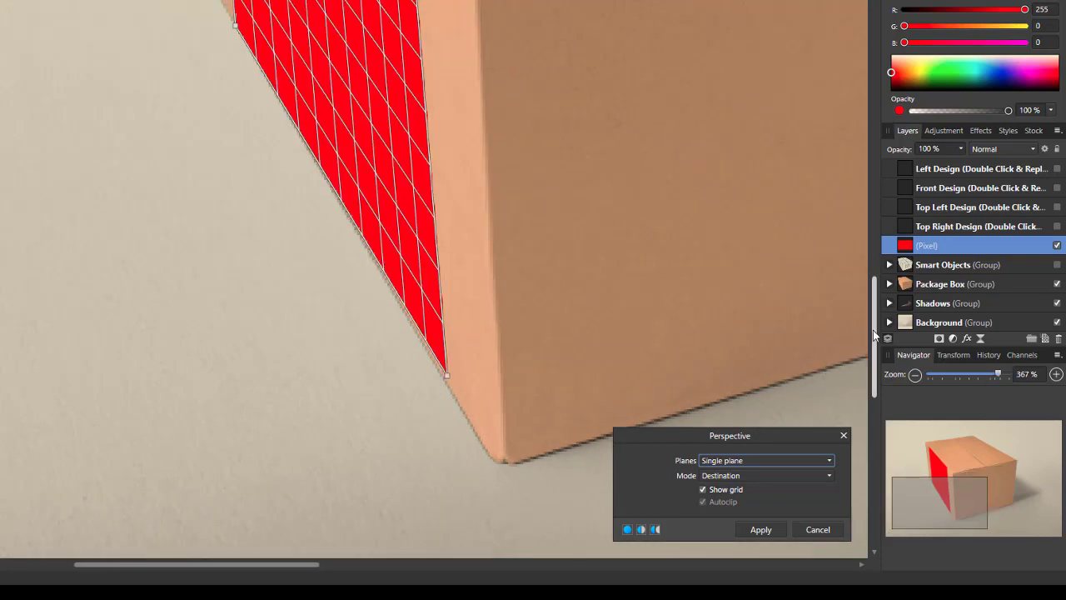
left_click_drag(873, 325, 866, 211)
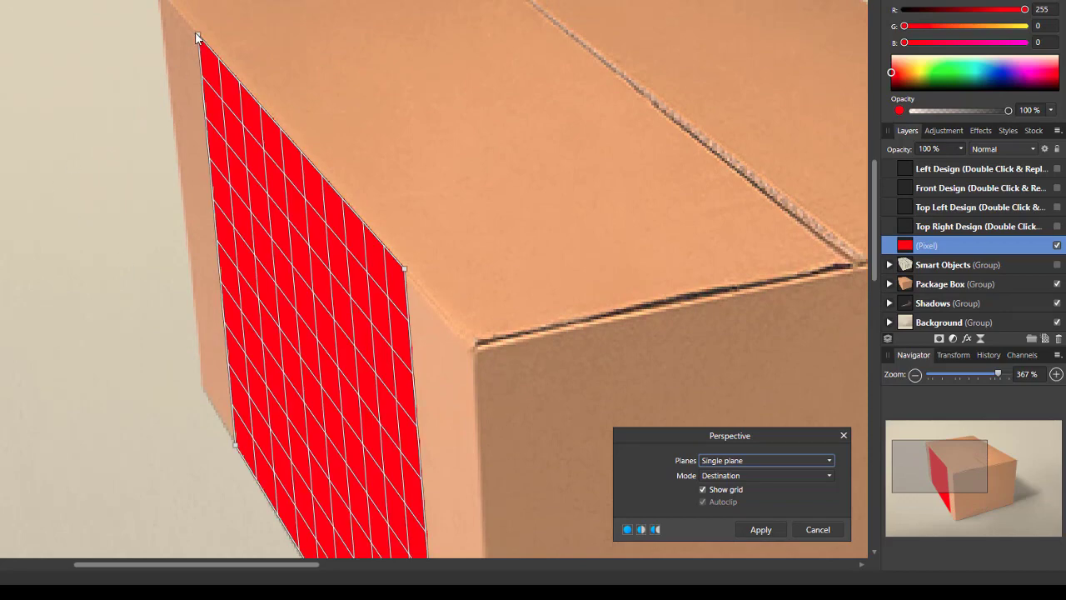
left_click_drag(198, 35, 200, 42)
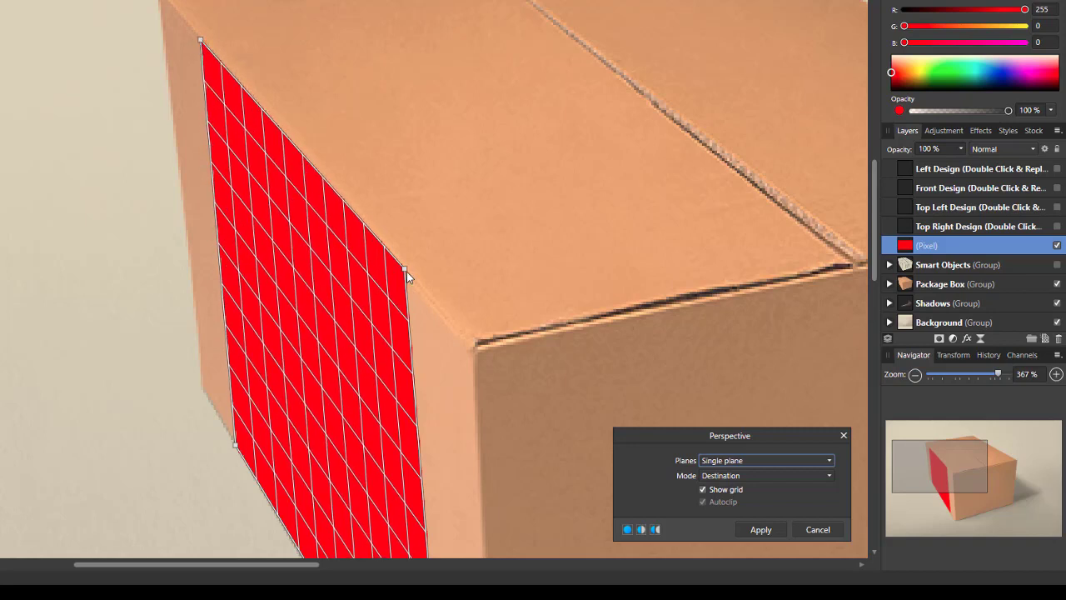
left_click_drag(407, 271, 409, 281)
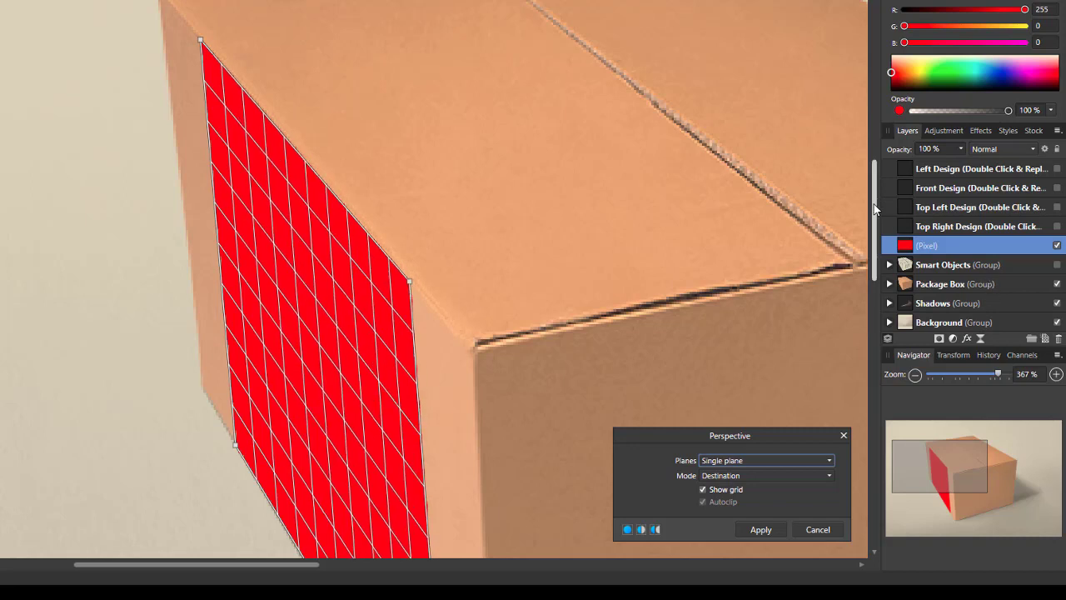
left_click_drag(875, 209, 887, 258)
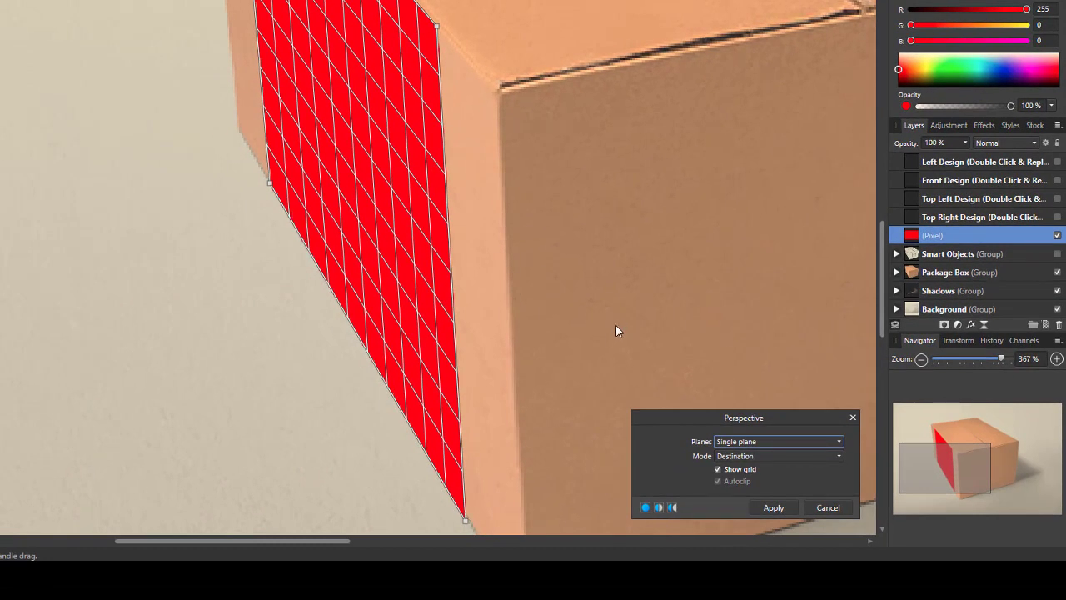
scroll(616, 325, "down", 3)
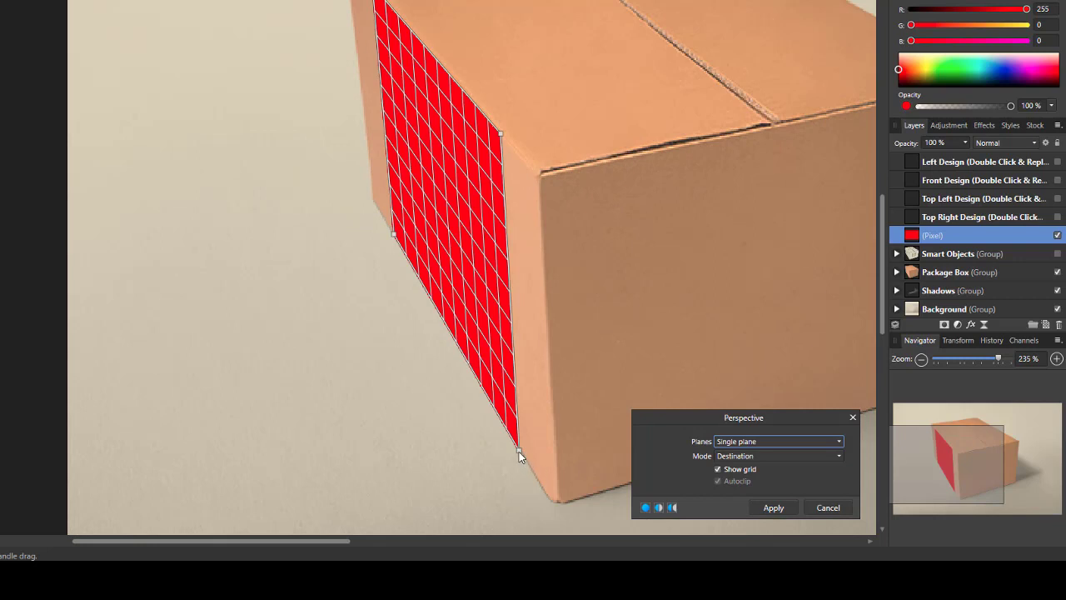
left_click_drag(519, 452, 524, 463)
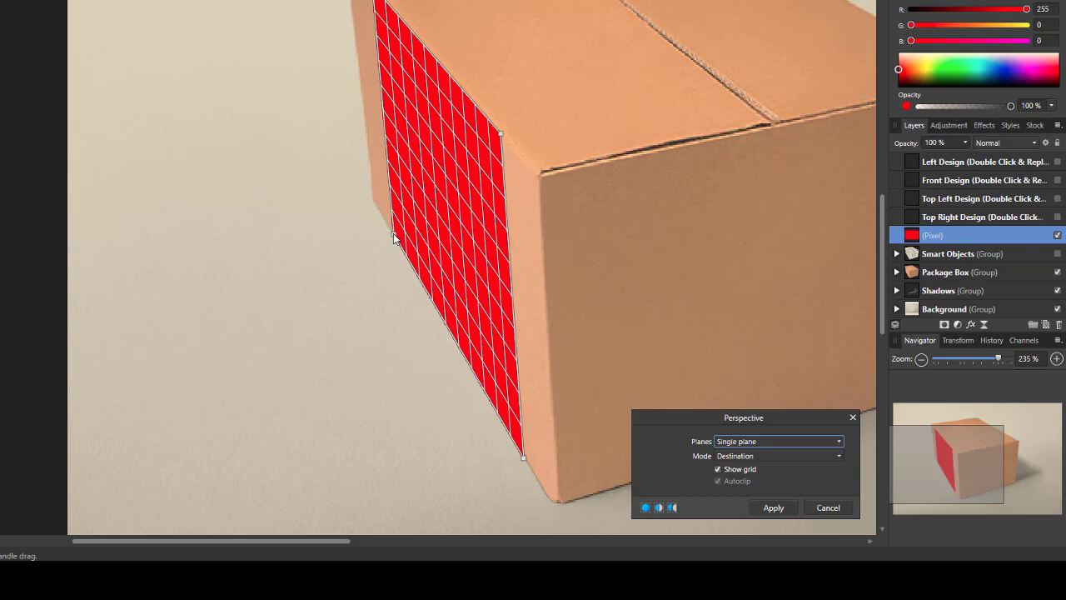
left_click_drag(394, 238, 398, 240)
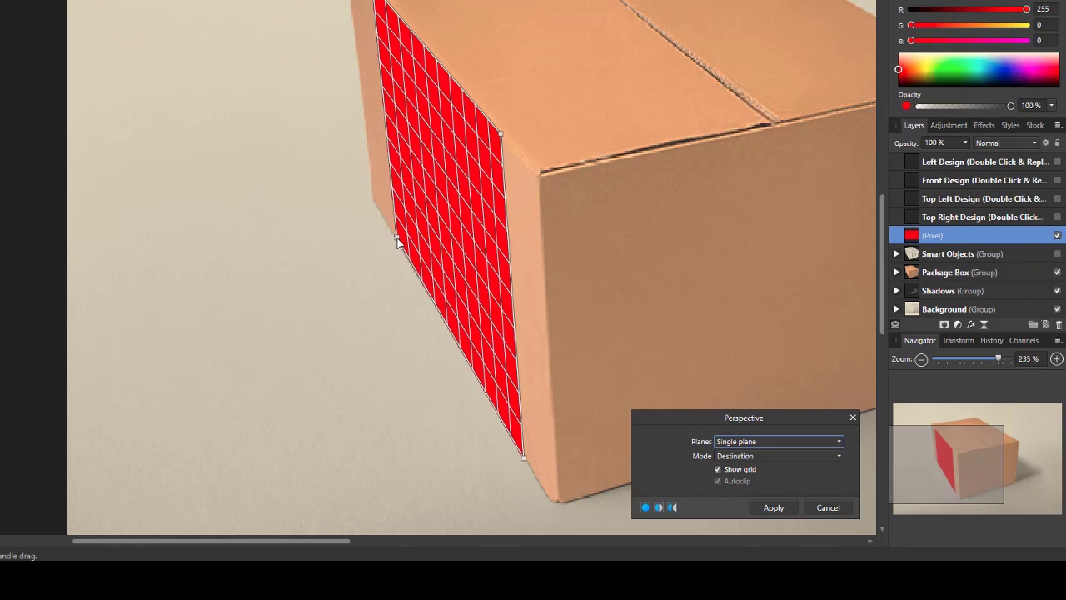
scroll(666, 244, "down", 1)
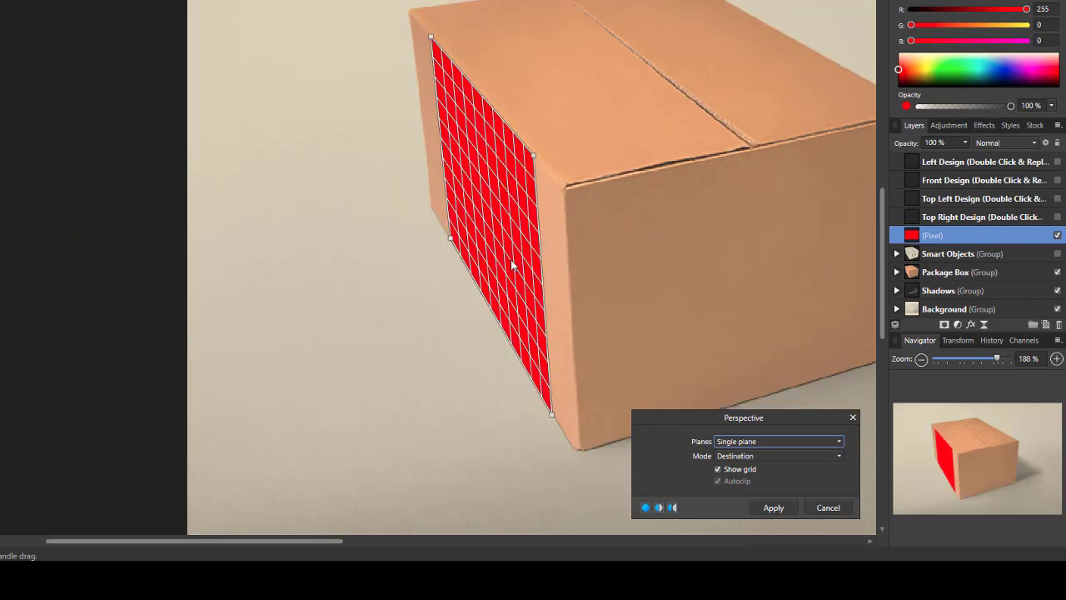
left_click(772, 508)
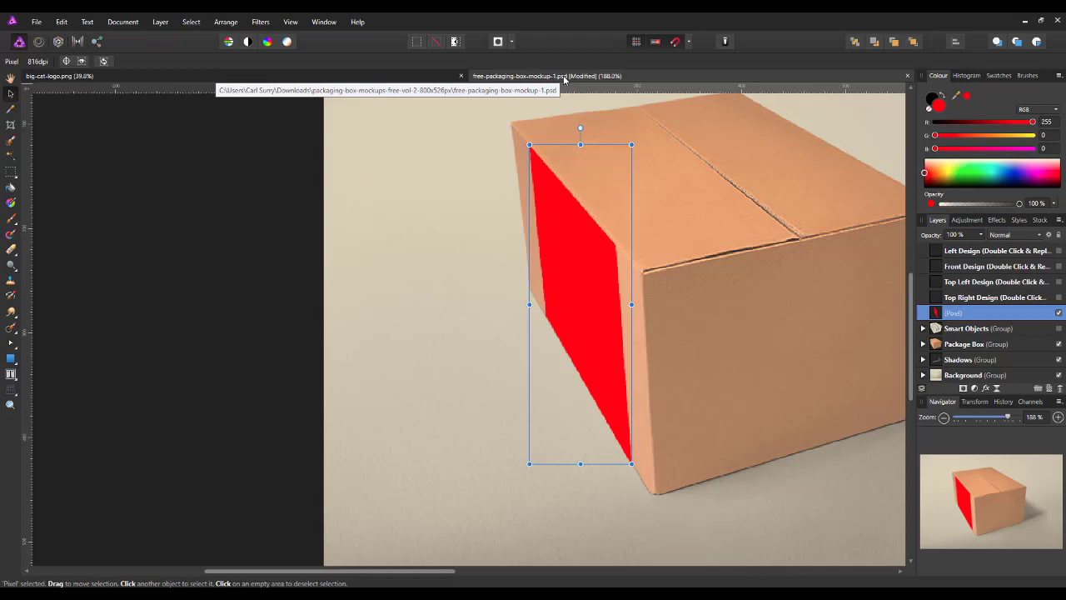
Copy the Background layer of big-cat-logo.png and switch back to the mockup document.
left_click(309, 77)
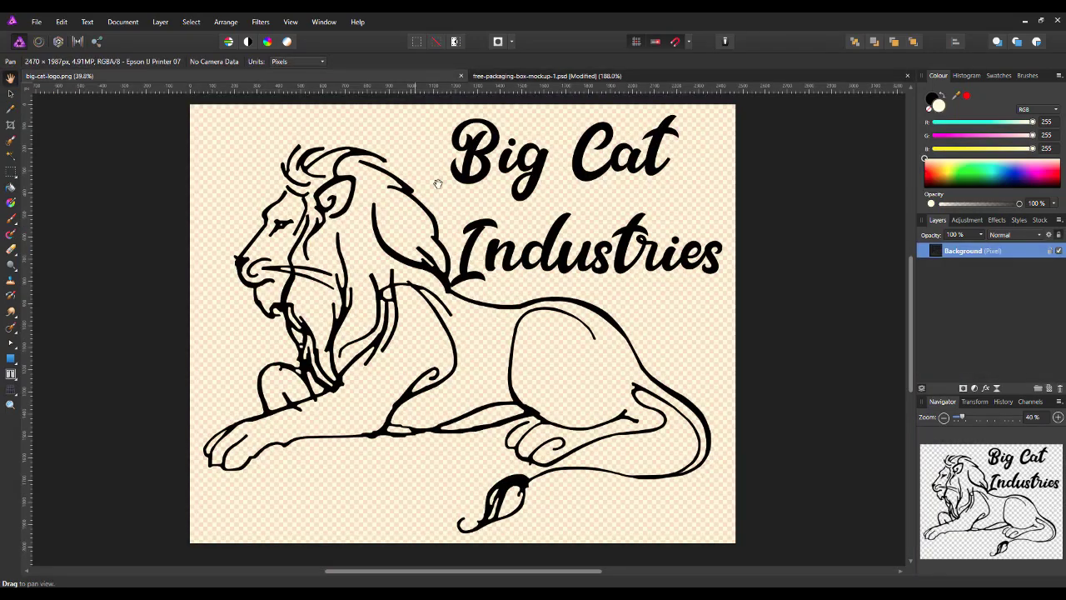
right_click(989, 255)
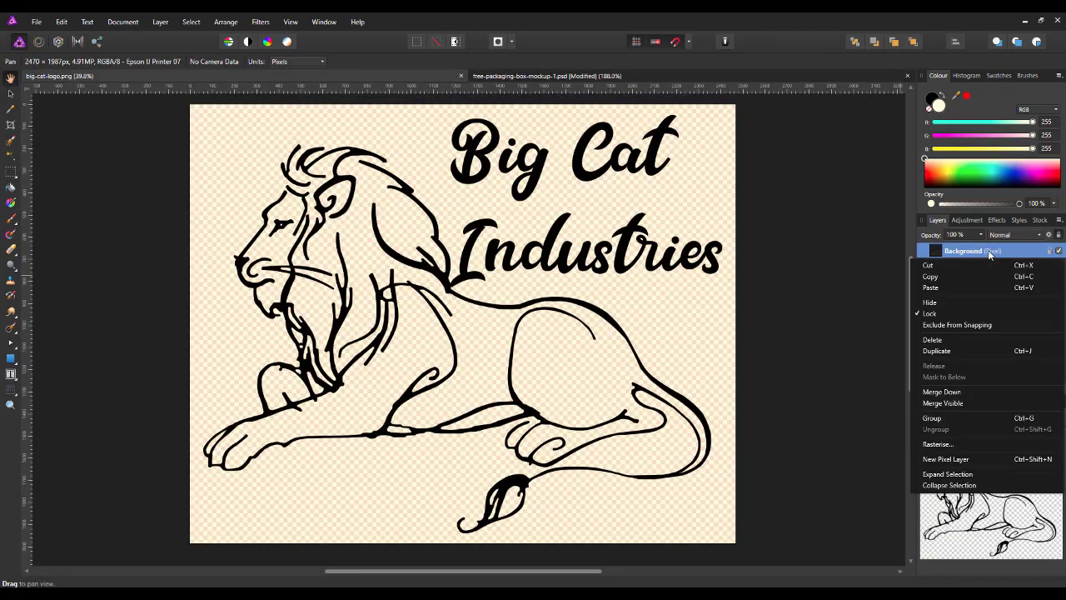
left_click(936, 278)
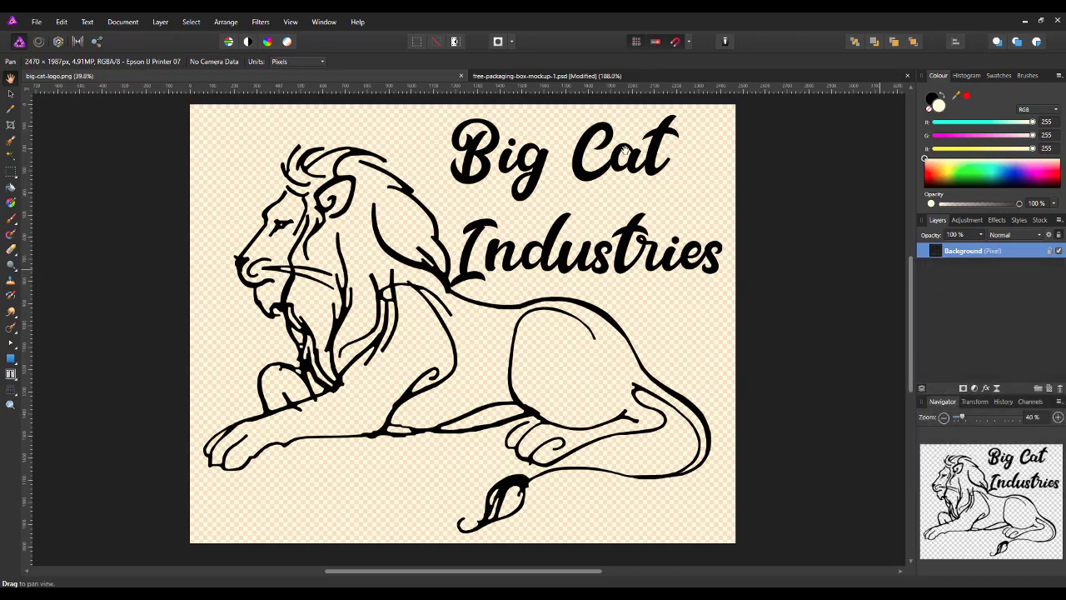
left_click(556, 76)
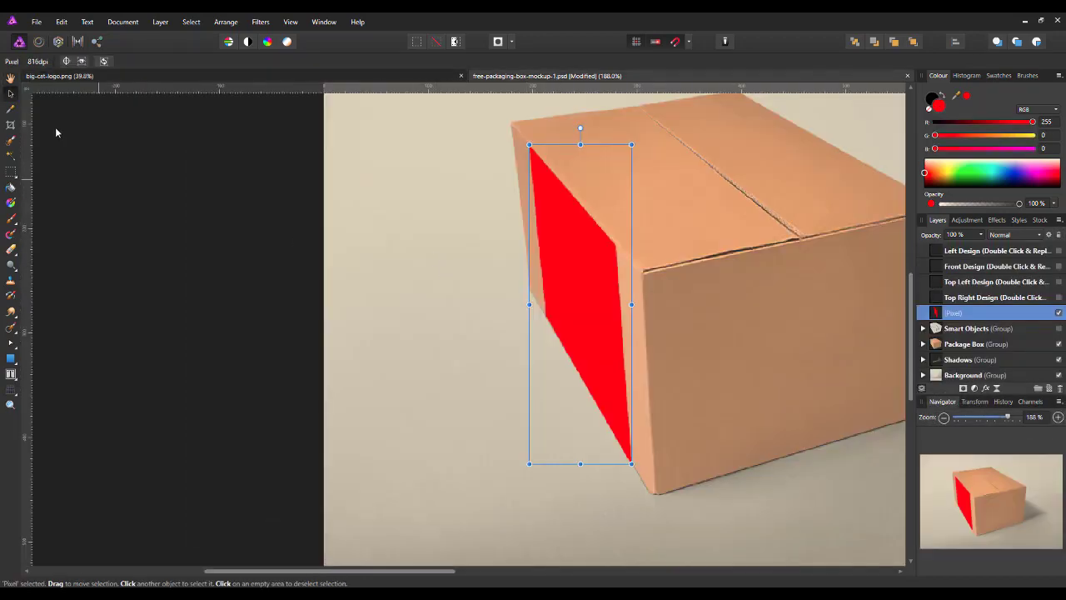
Paste the copied lion logo into the box mockup as a new layer.
left_click(61, 23)
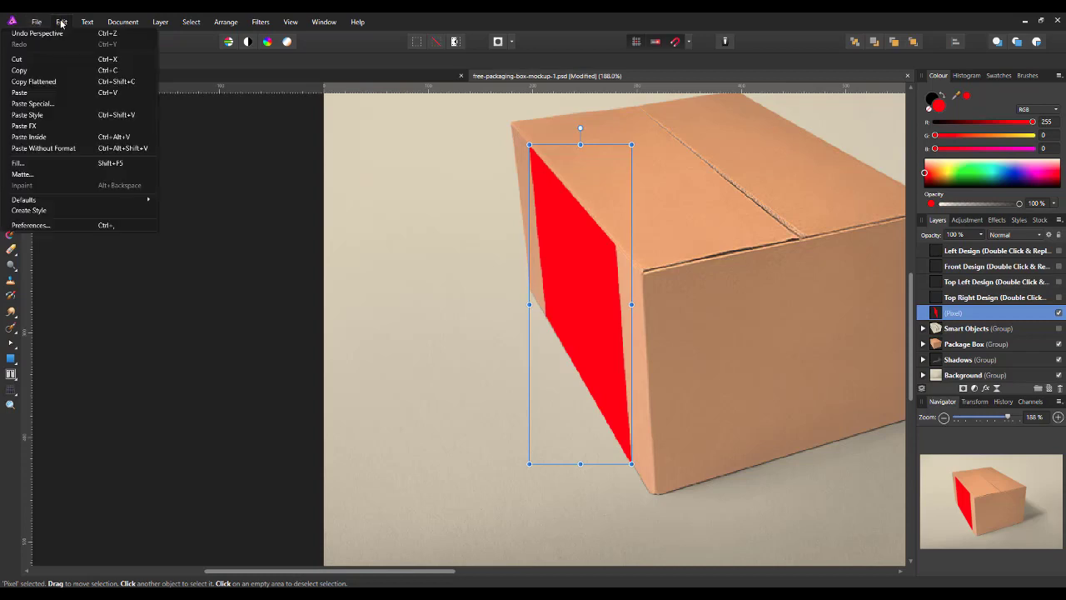
left_click(38, 92)
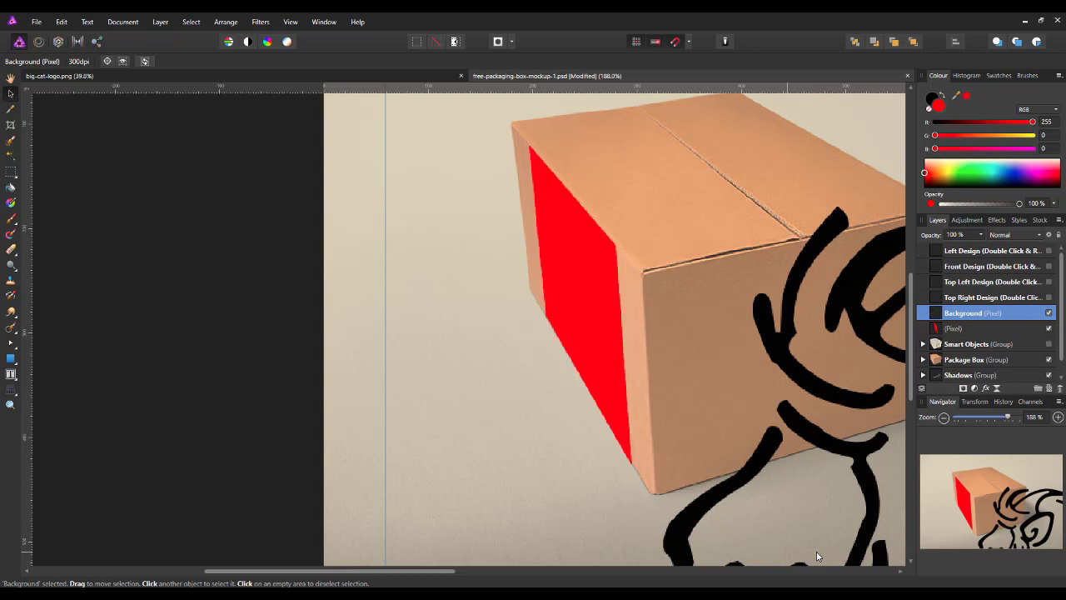
scroll(816, 552, "down", 5)
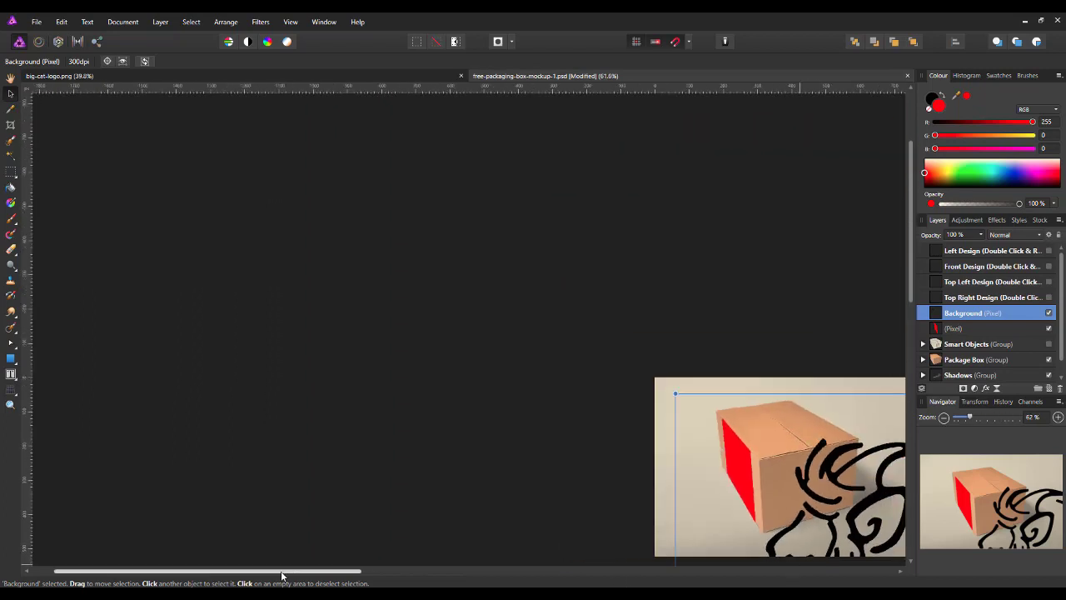
left_click_drag(282, 575, 581, 574)
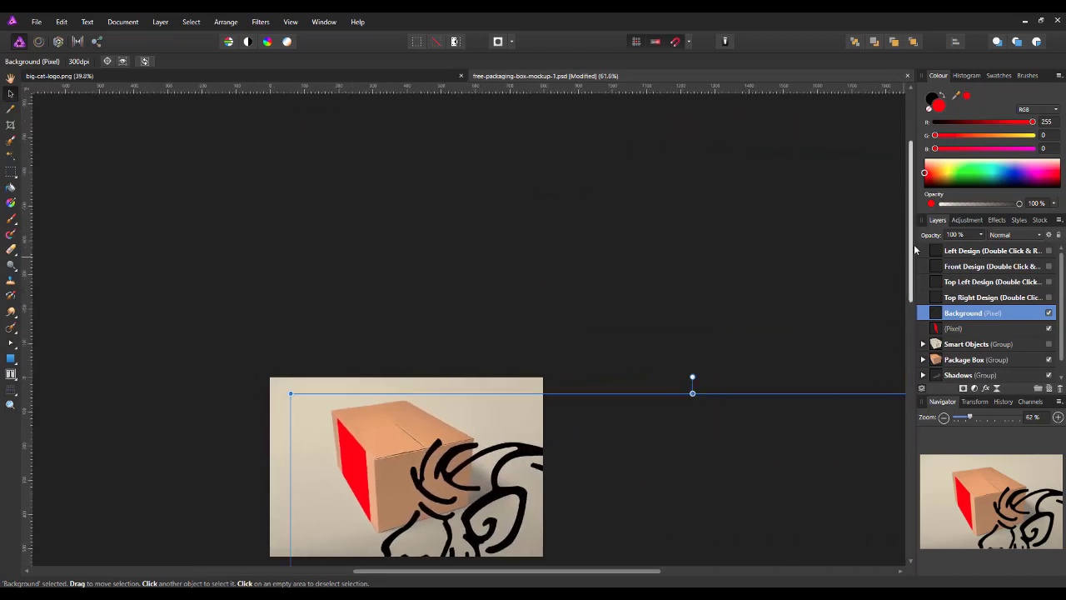
scroll(911, 250, "down", 3)
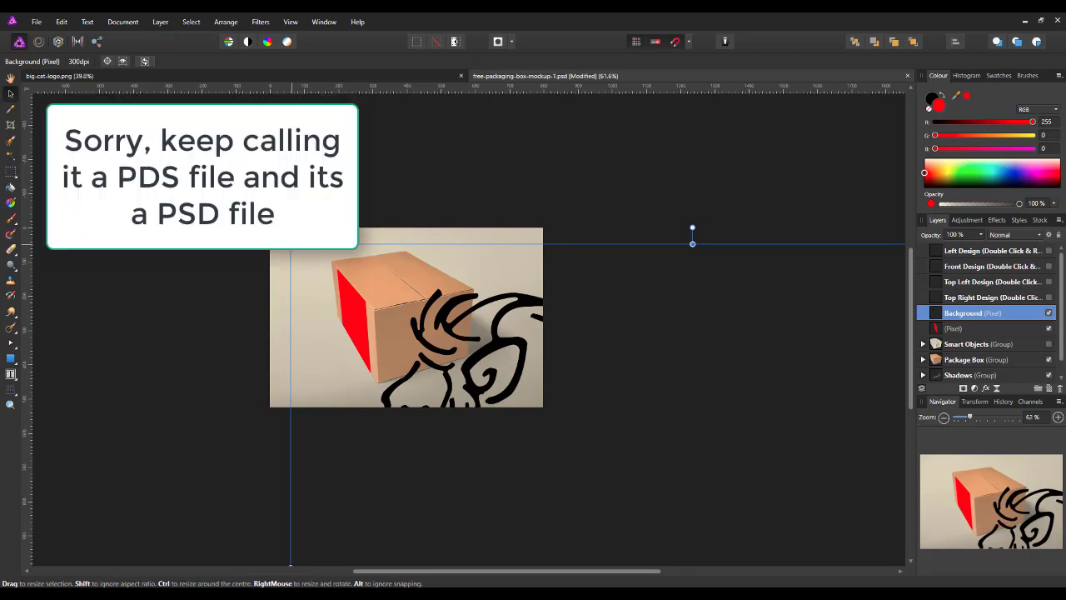
Shrink the logo, move it over the box's left corner, and fit the view.
left_click_drag(290, 243, 618, 507)
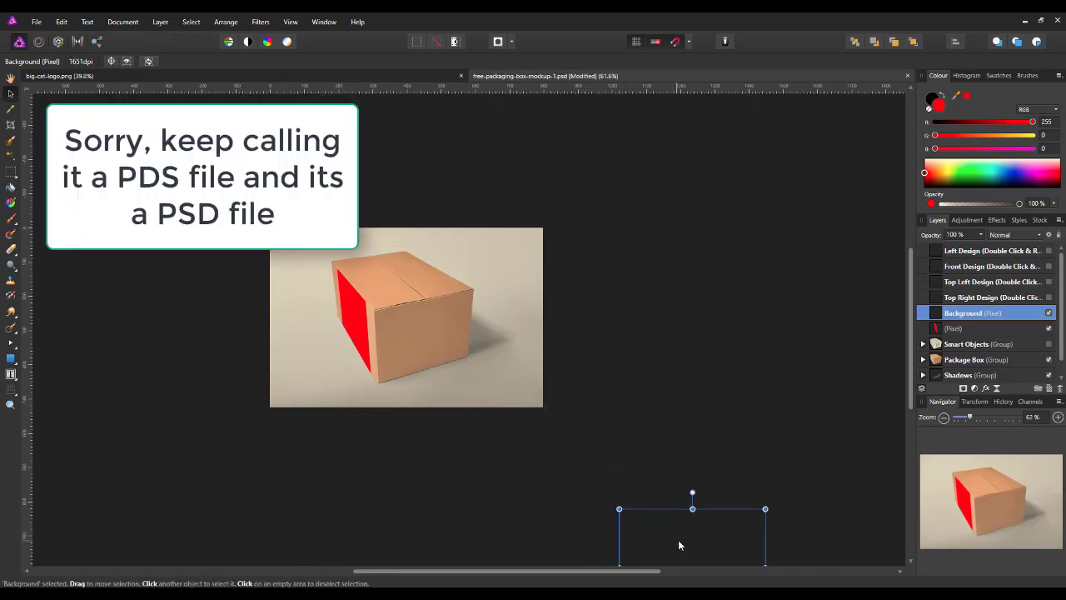
left_click_drag(679, 546, 378, 299)
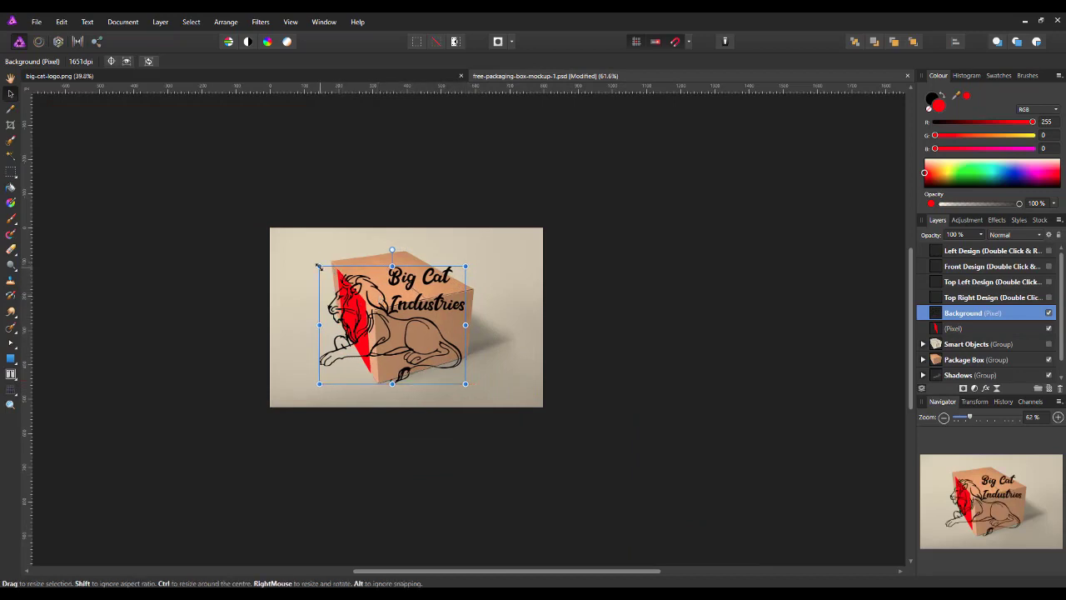
mouse_move(319, 267)
left_mouse_down()
mouse_move(341, 268)
mouse_move(336, 279)
left_mouse_up()
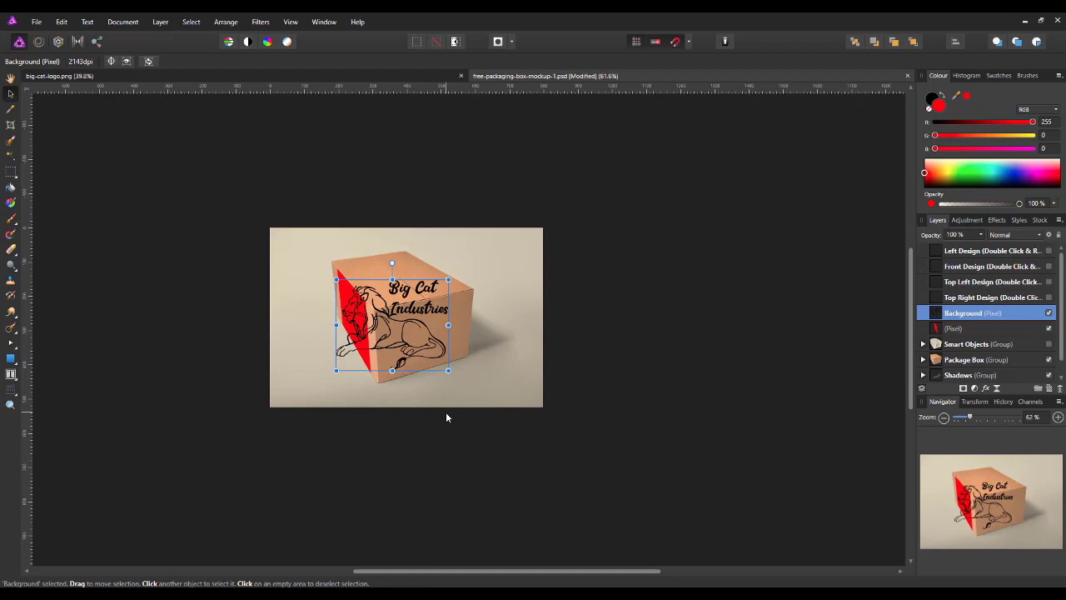
key("ctrl+0")
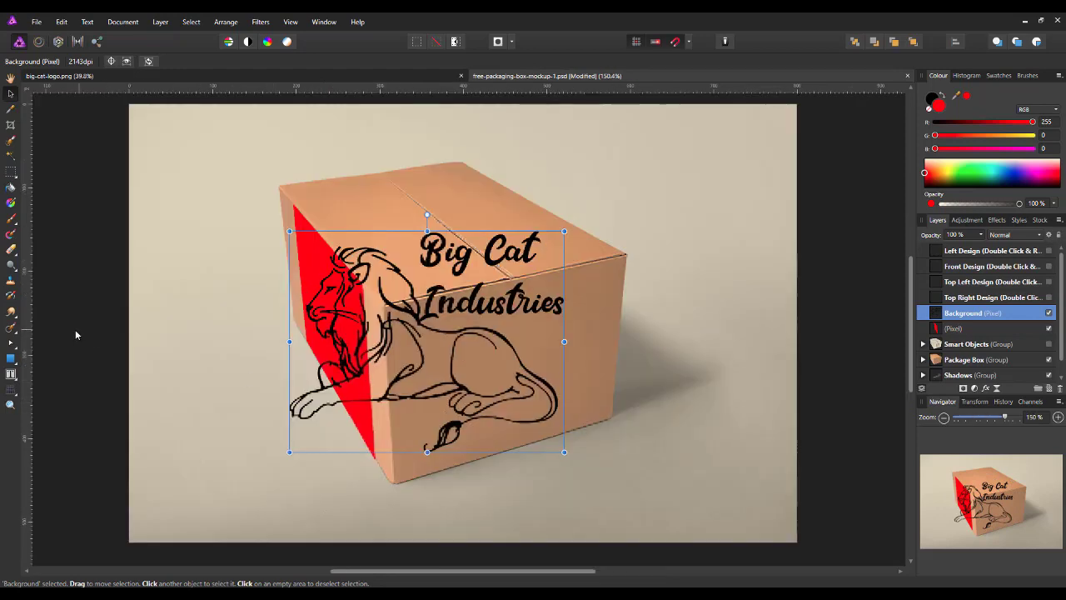
Perspective-warp the logo by dragging its four corners onto the box's left face.
left_click(11, 393)
left_click_drag(293, 235, 293, 210)
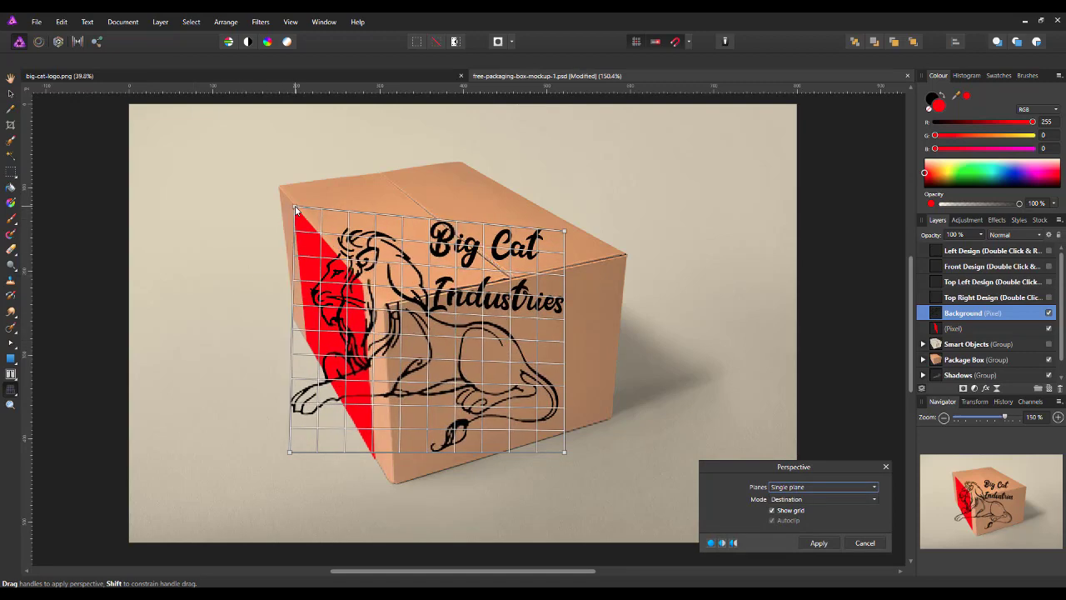
left_click_drag(291, 454, 307, 346)
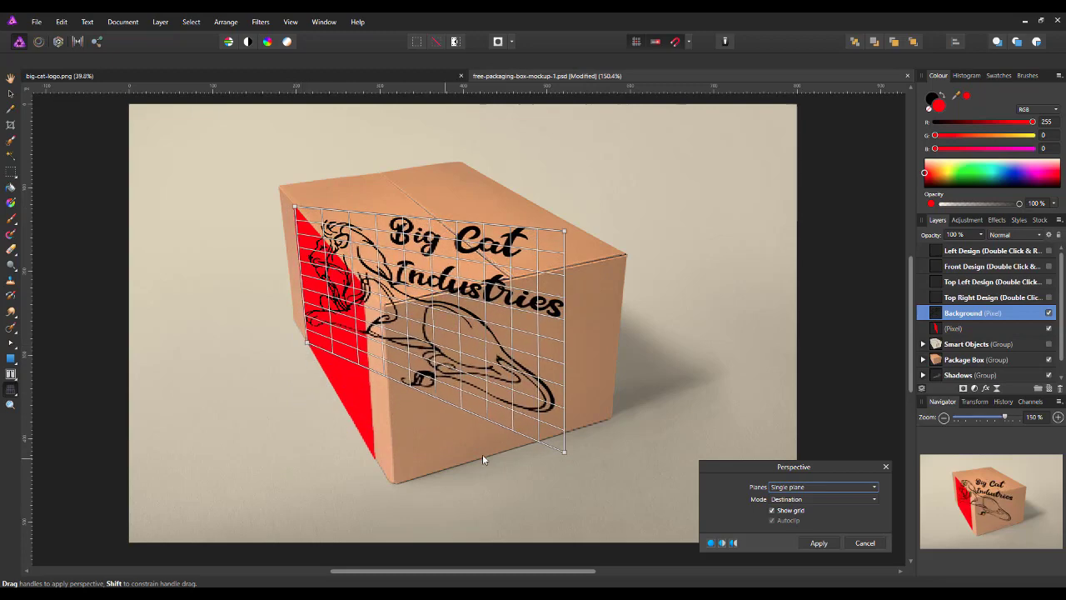
left_click_drag(566, 452, 374, 461)
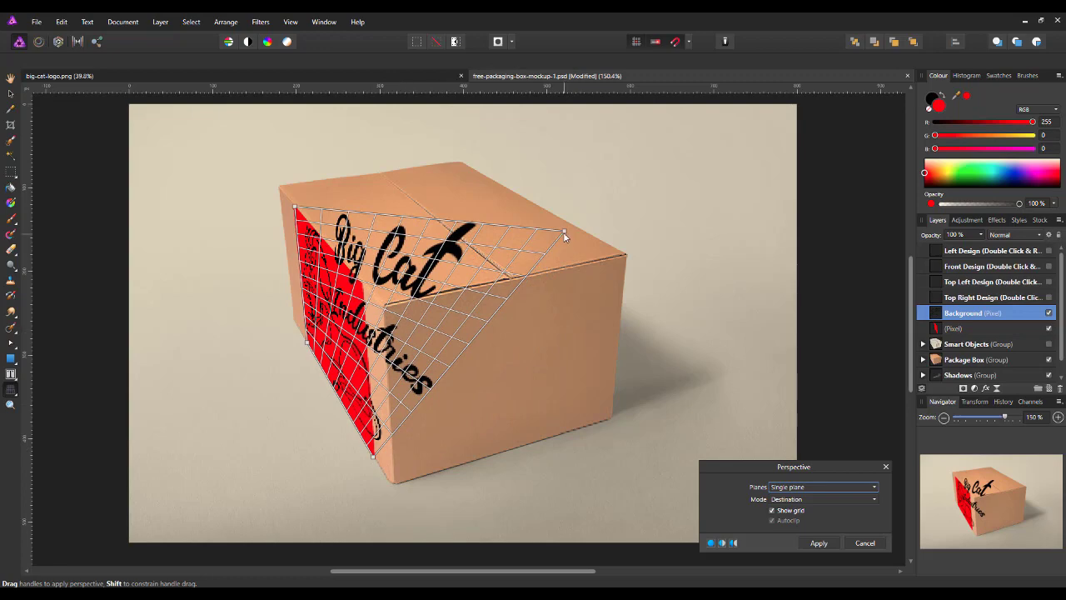
left_click_drag(563, 233, 363, 289)
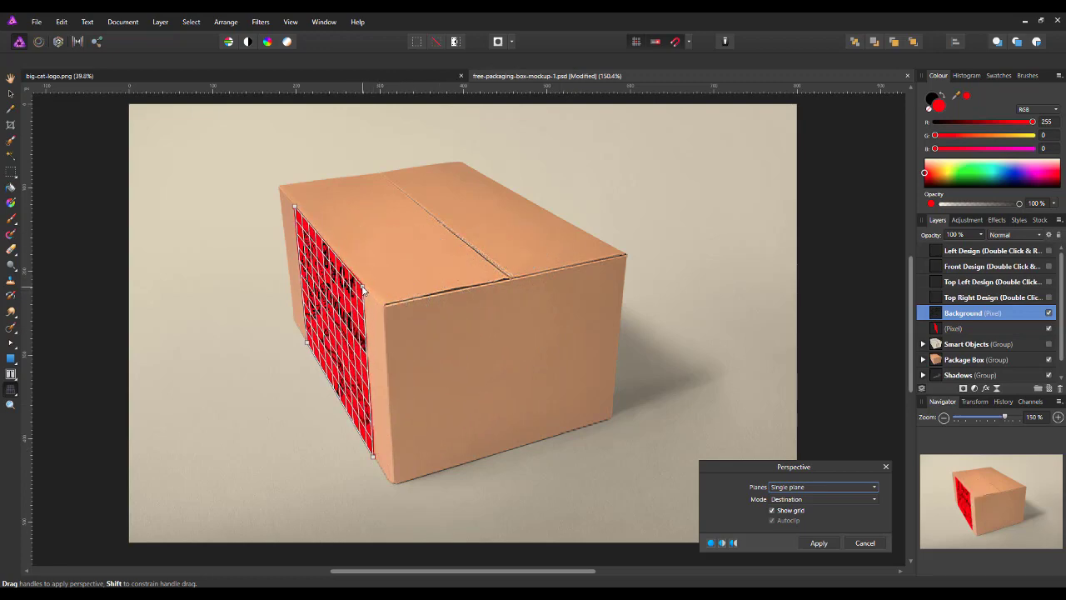
Zoom in, fine-tune the corners along the side edges, and apply the perspective warp.
scroll(384, 383, "up", 4)
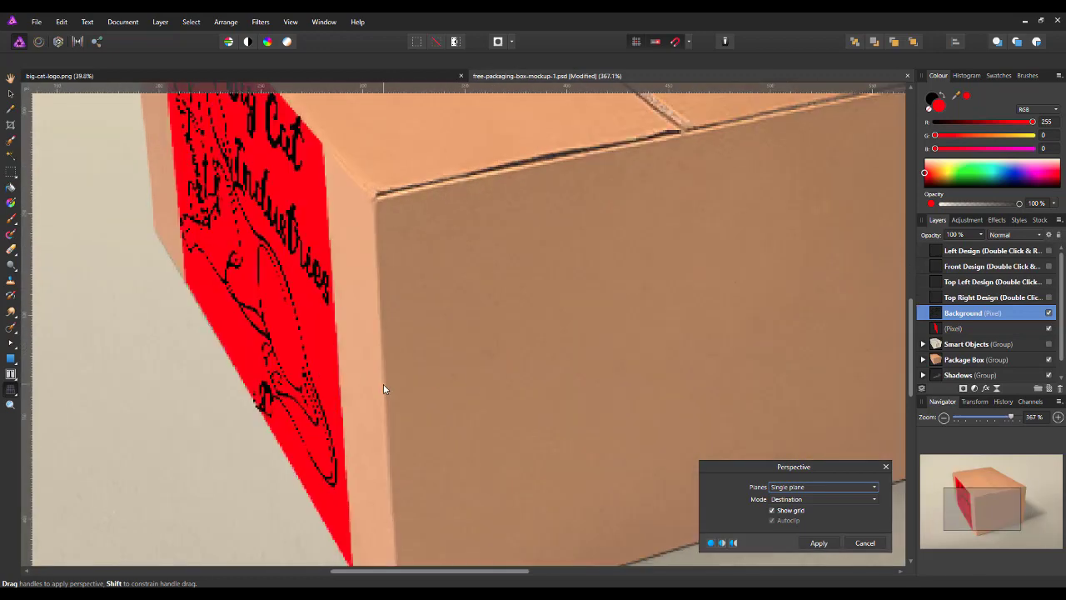
left_click_drag(909, 313, 907, 261)
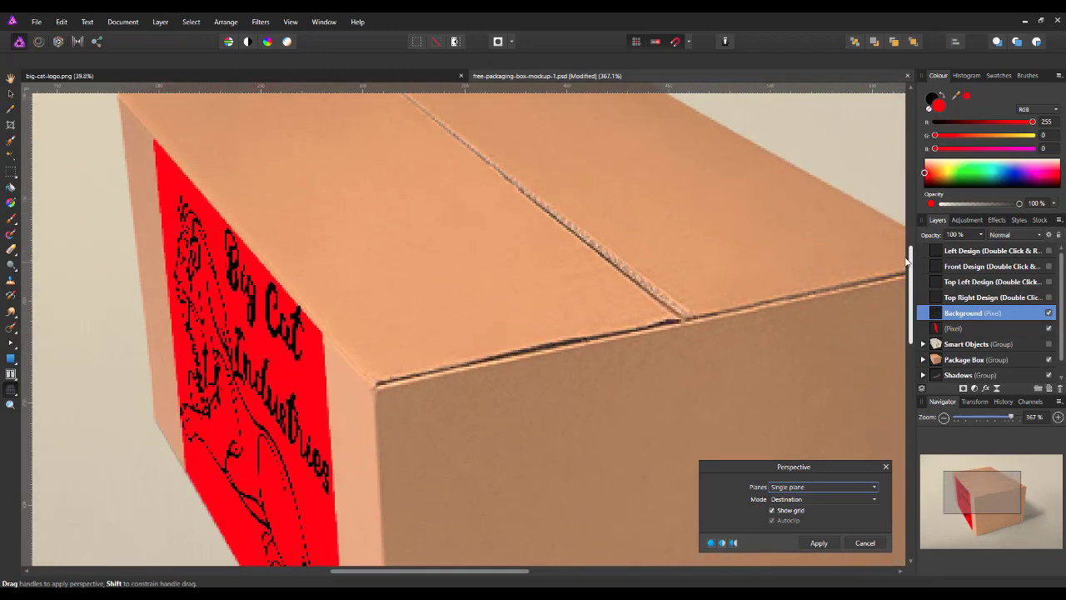
left_click_drag(321, 335, 323, 335)
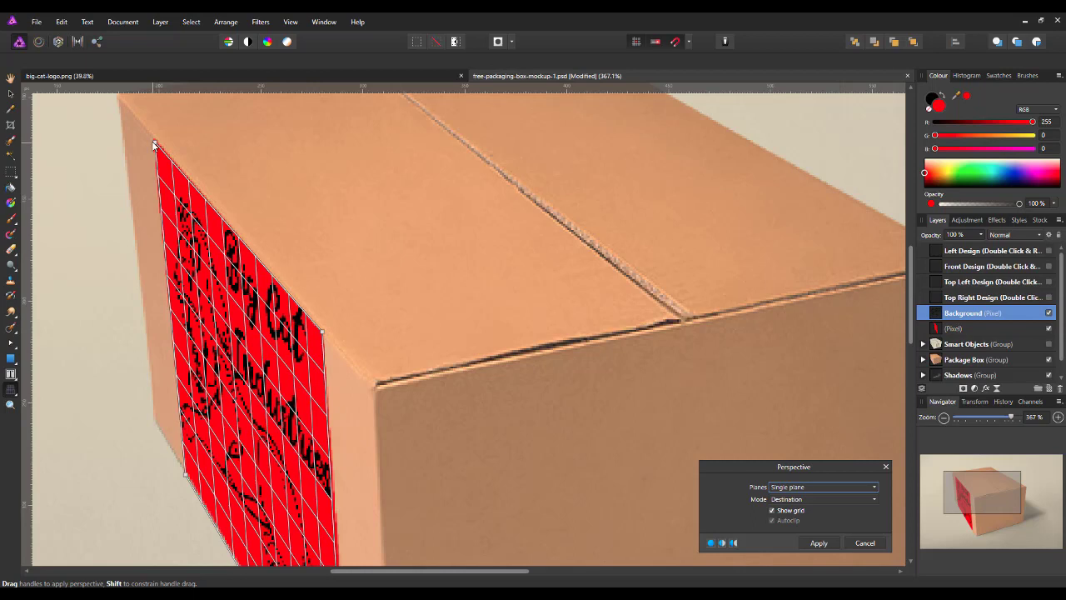
left_click_drag(154, 145, 154, 140)
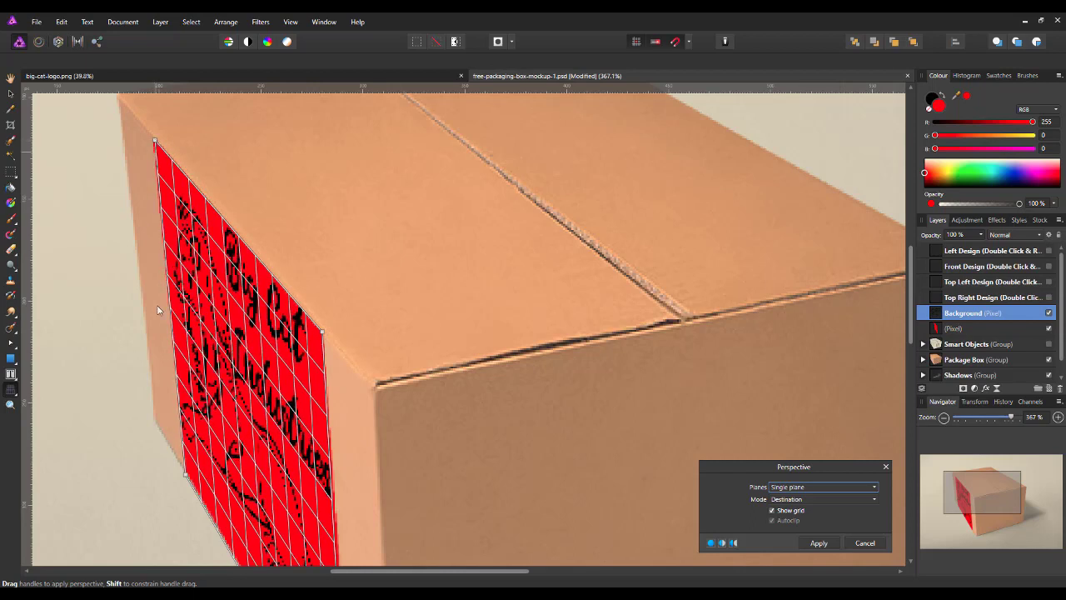
left_click_drag(185, 475, 185, 468)
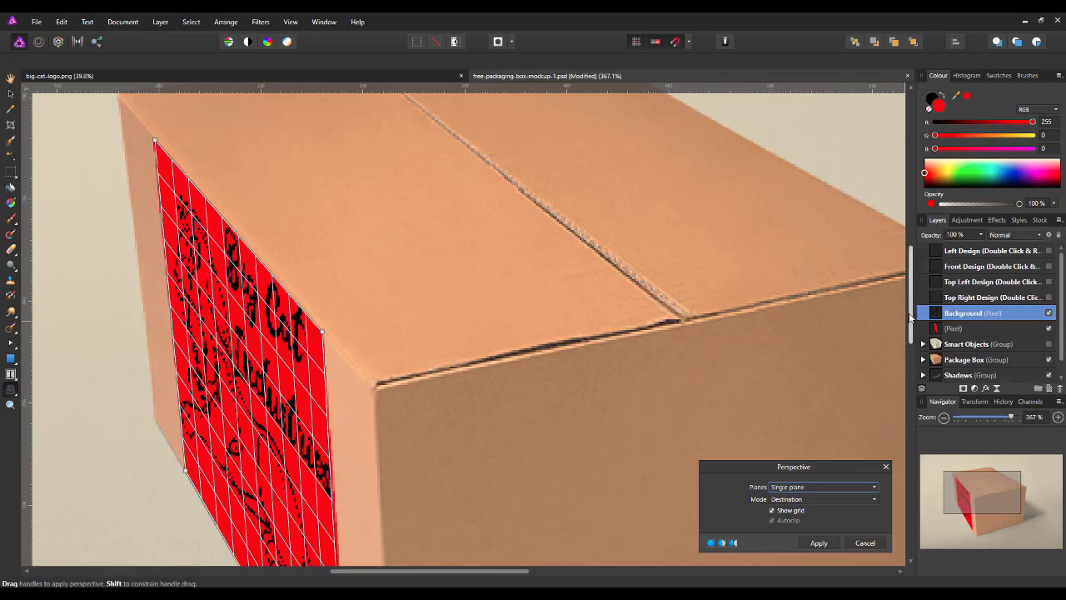
left_click_drag(911, 326, 911, 384)
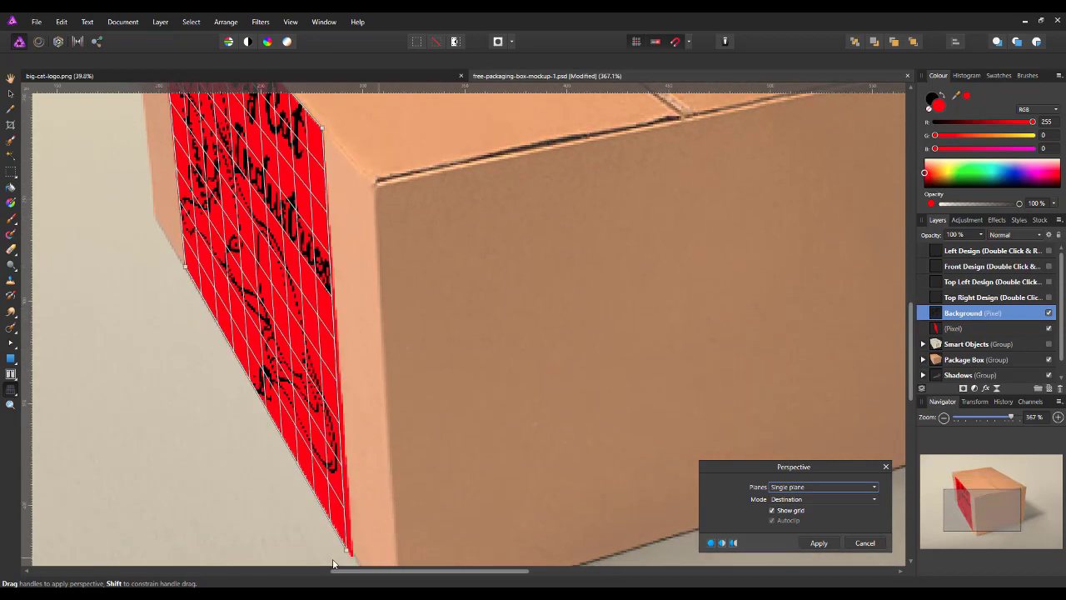
left_click_drag(348, 555, 351, 557)
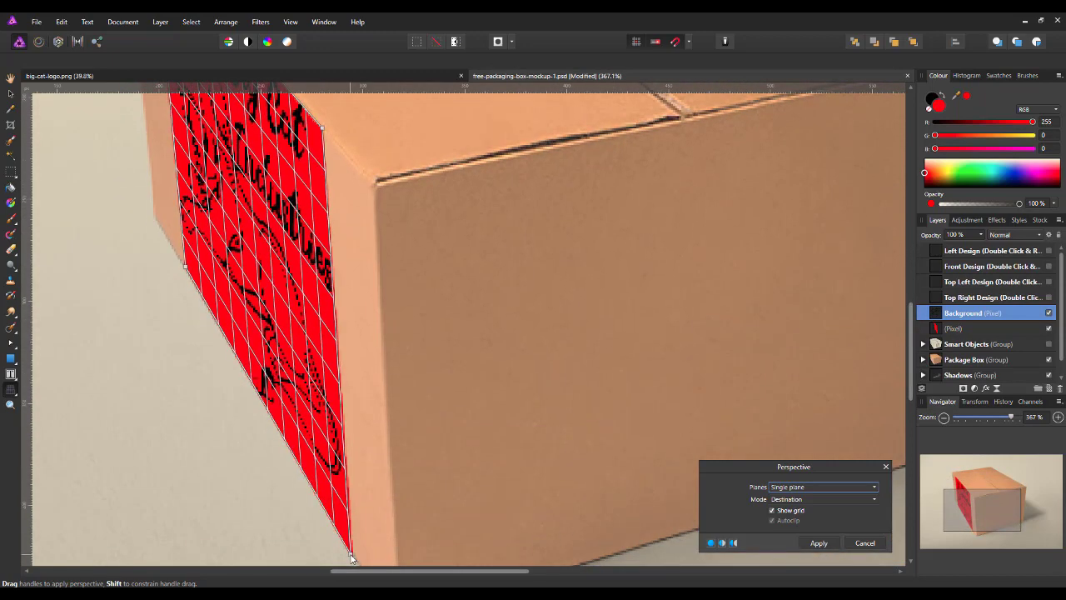
left_click(819, 543)
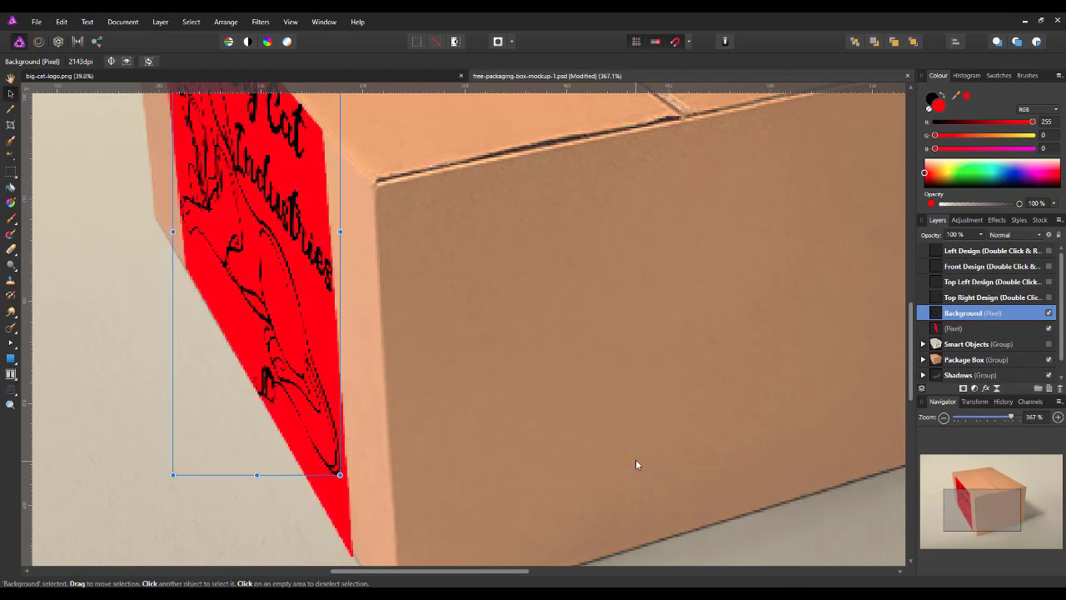
Hide the red (Pixel) backing layer so only the black lion shows, then deselect.
key("ctrl+0")
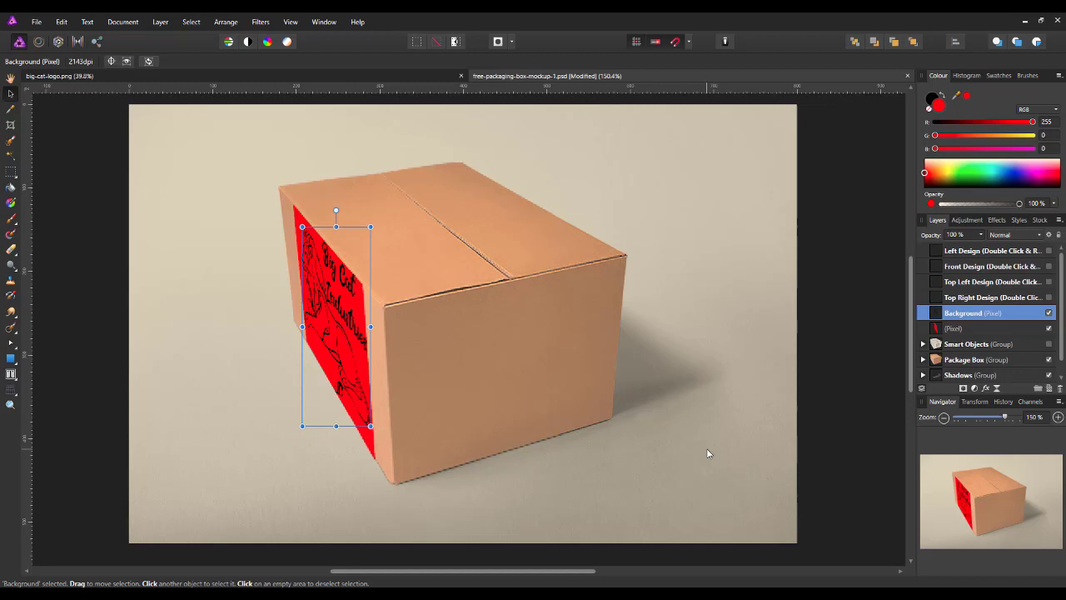
left_click(1018, 330)
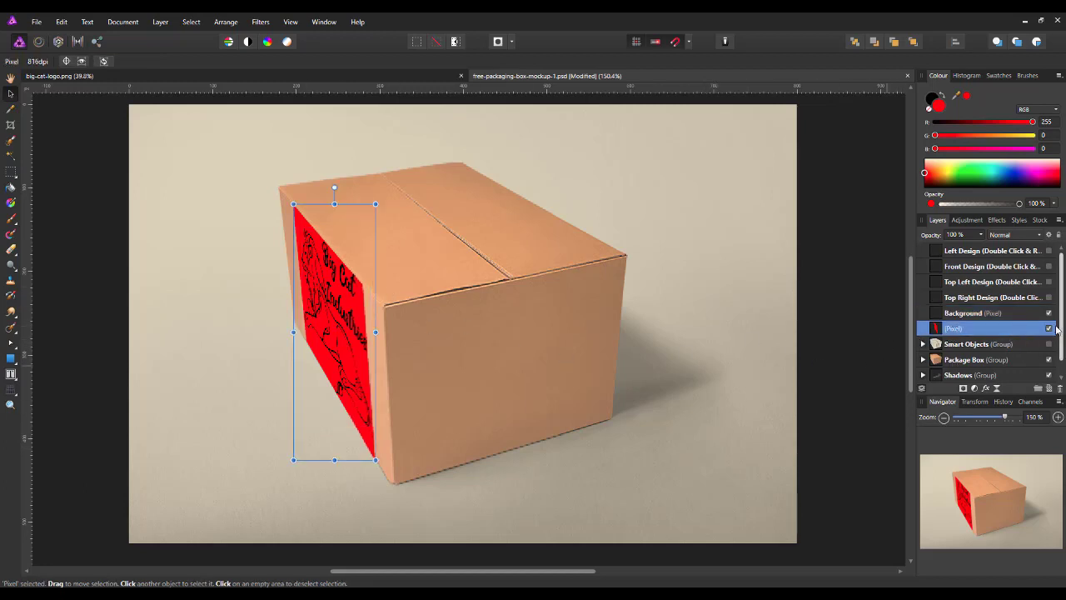
left_click(1048, 328)
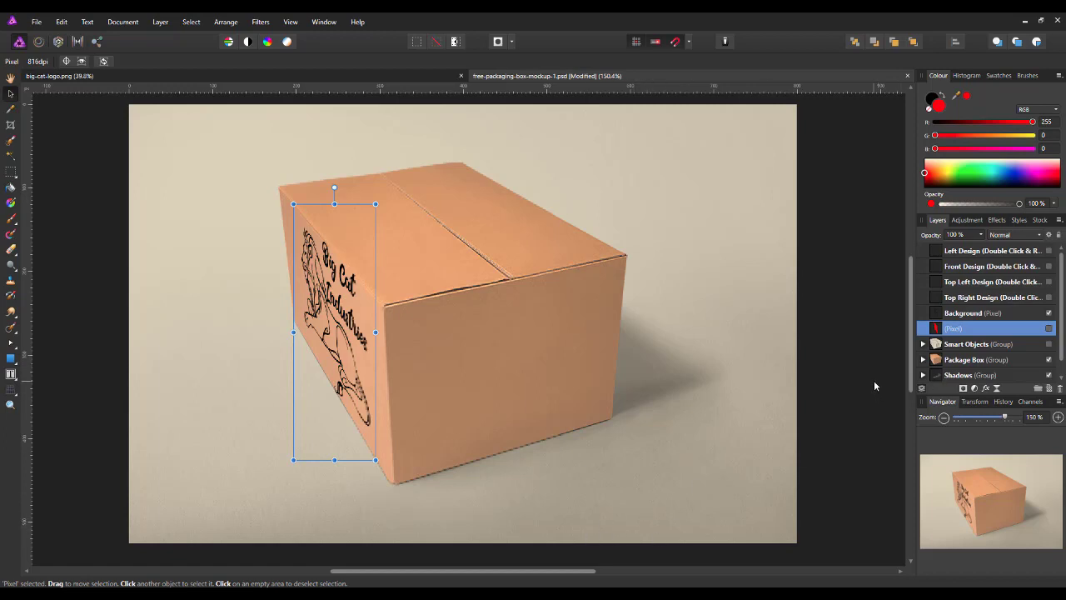
left_click(815, 298)
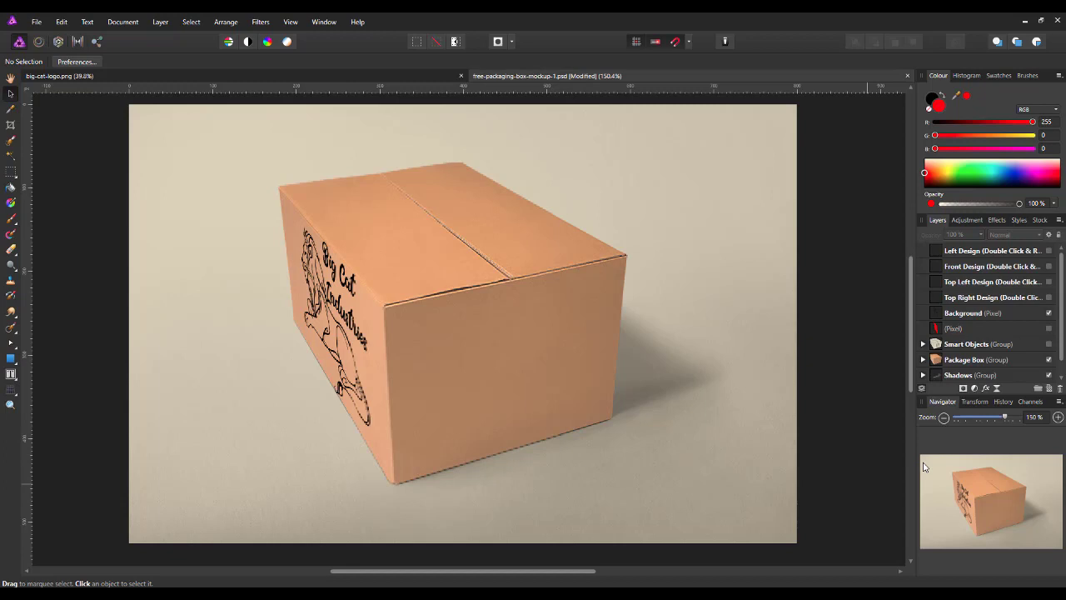
Review the mockup at 150% and 100% zoom, then zoom back in on the box.
left_click(1005, 417)
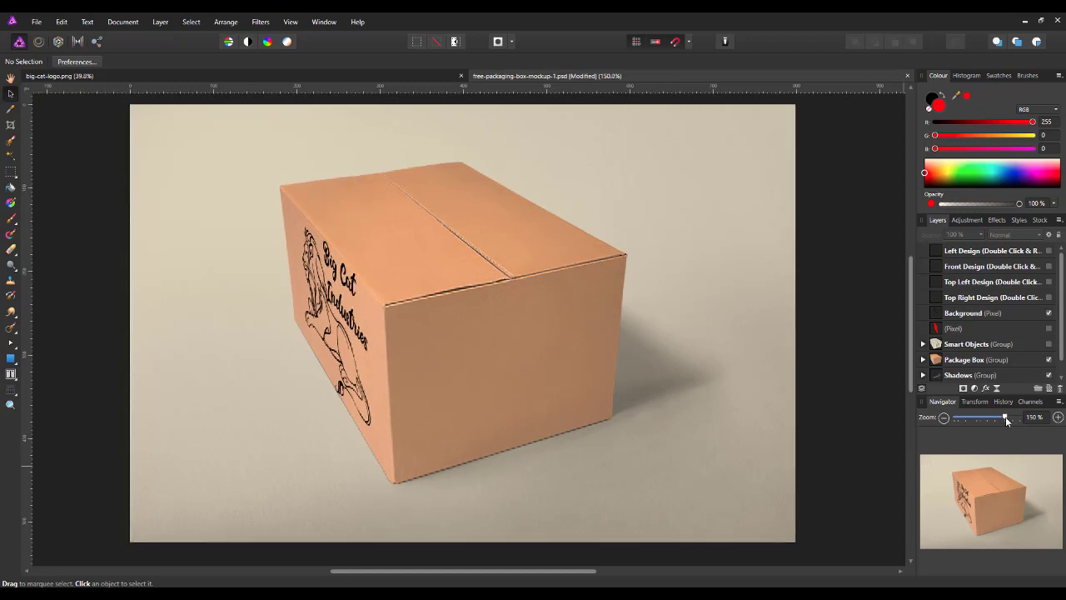
left_click(944, 417)
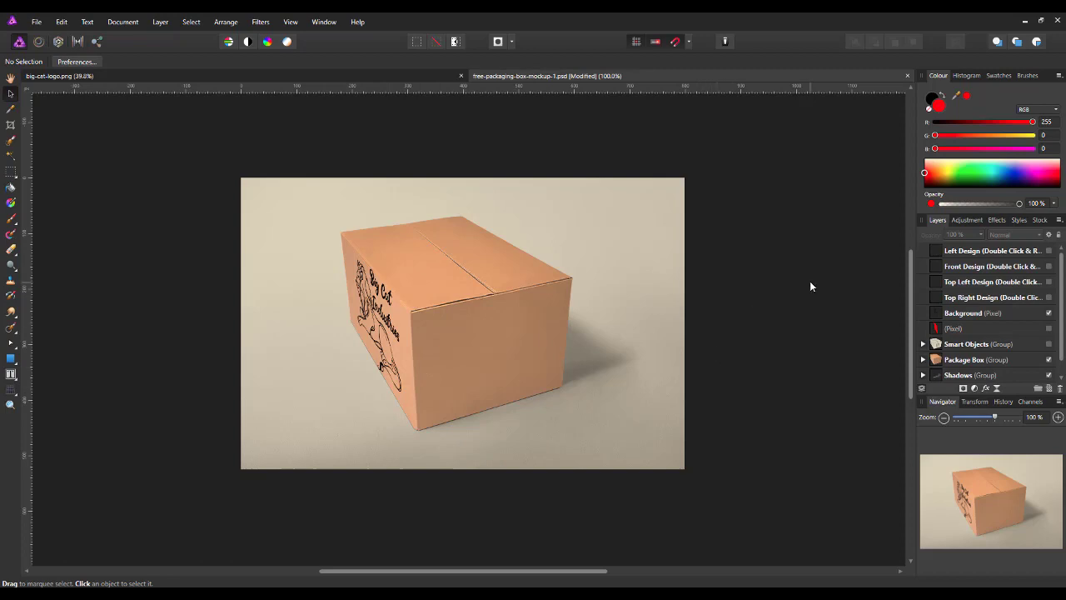
key("ctrl+plus")
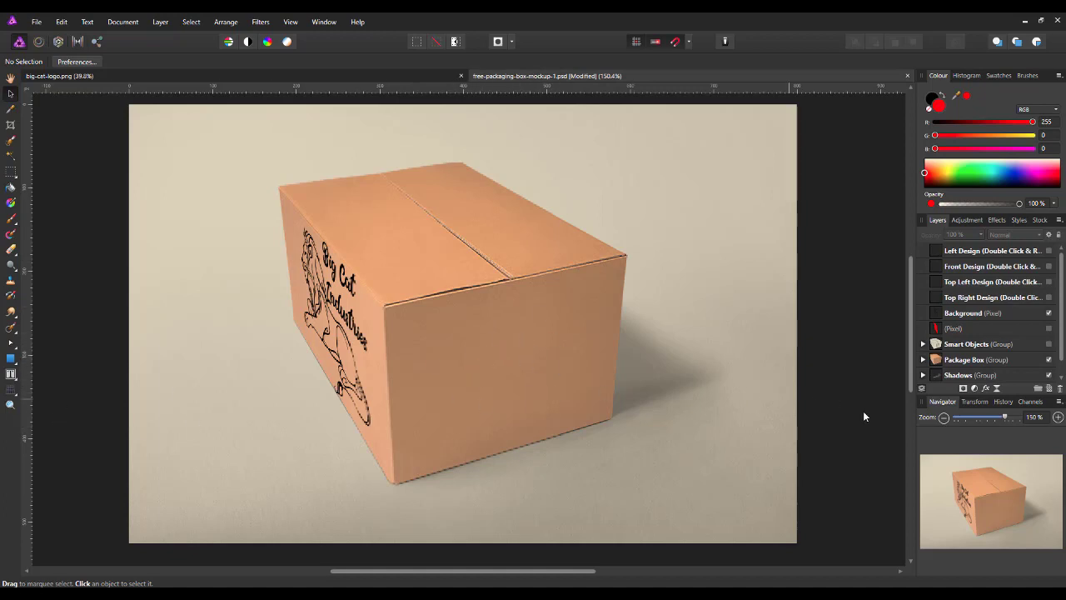
Add a new pixel layer and flood-fill it with solid red.
left_click(1052, 390)
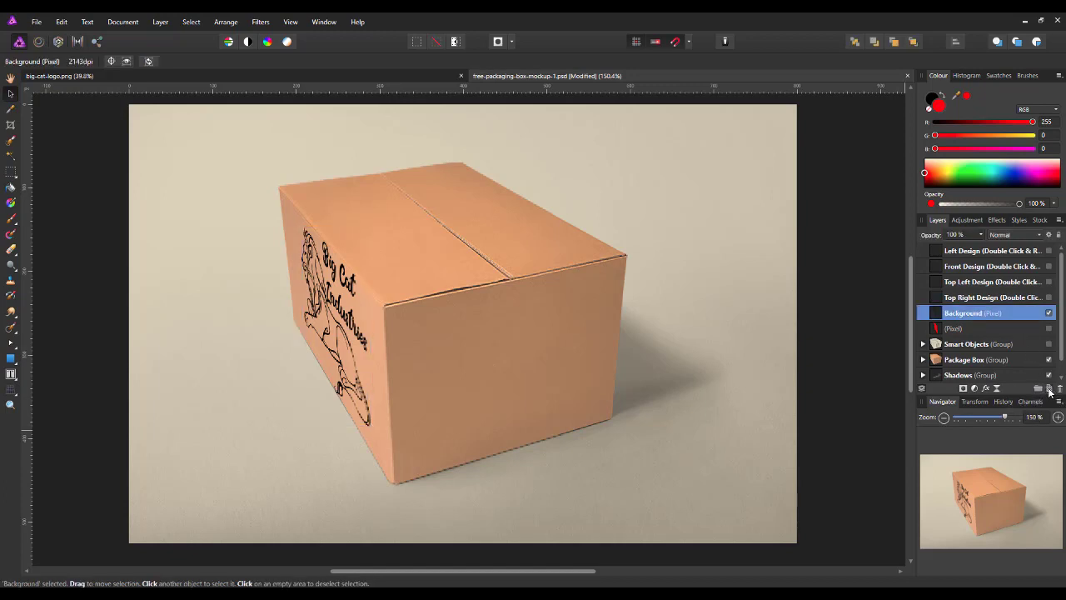
left_click(11, 188)
left_click(485, 392)
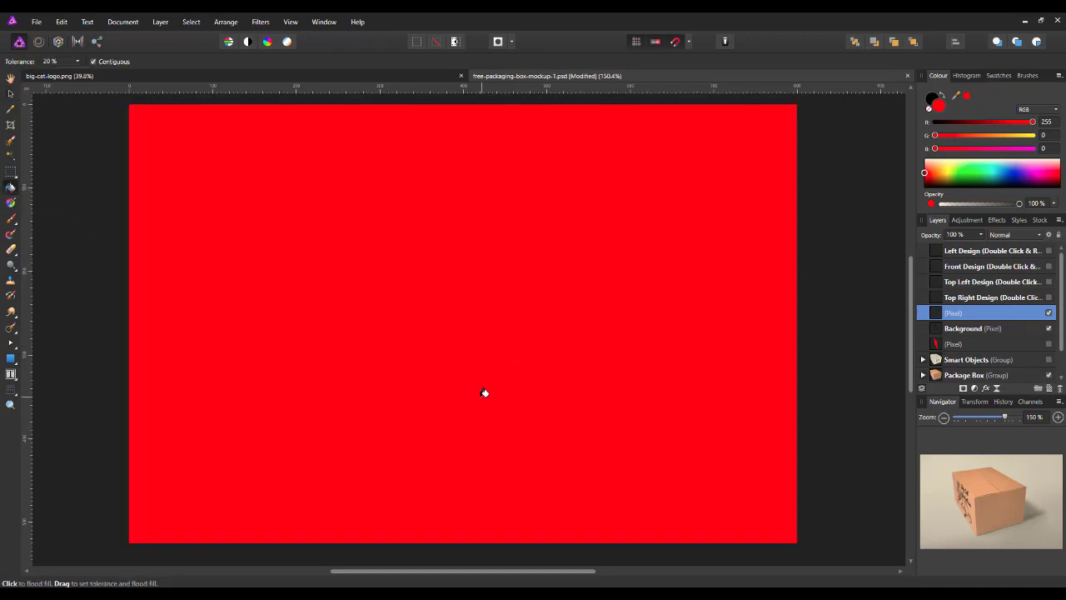
Shrink the red fill, move it onto the box's front face, and rotate it 9.8°.
left_click(10, 94)
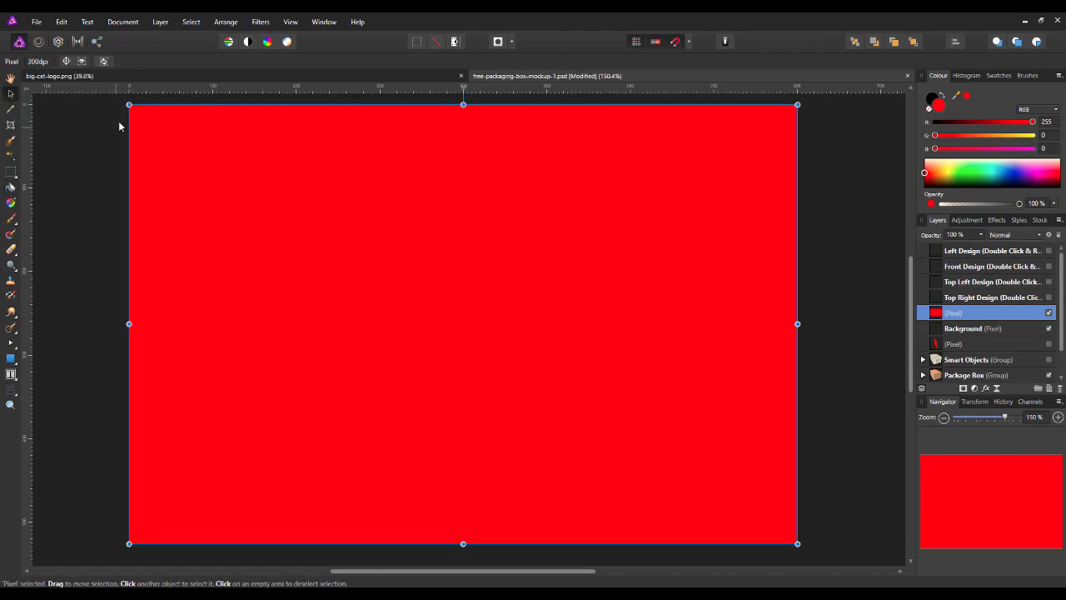
left_click_drag(129, 105, 371, 264)
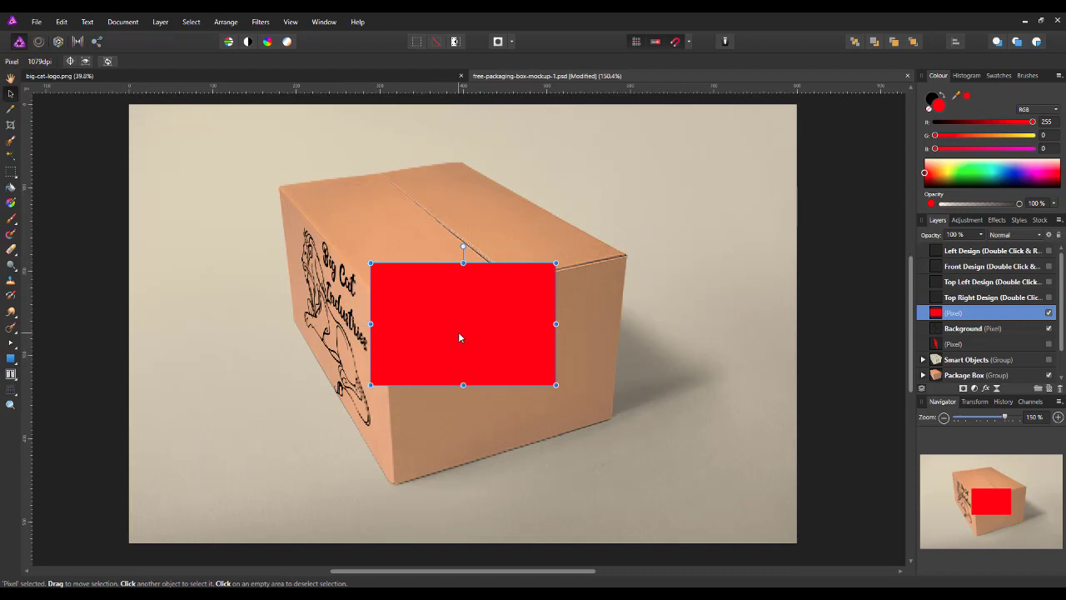
left_click_drag(459, 338, 517, 384)
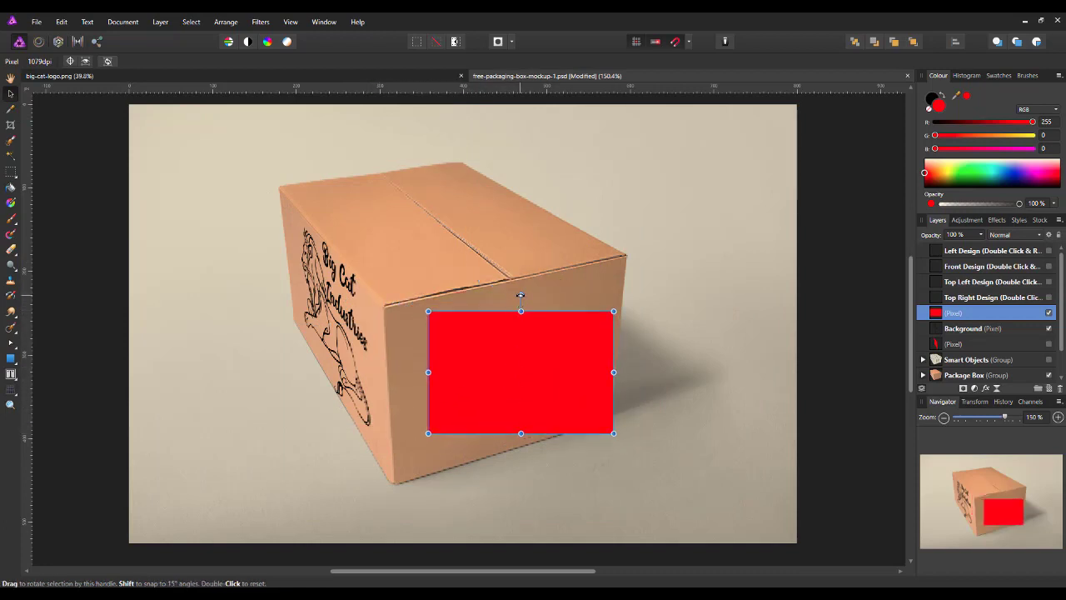
left_click_drag(521, 295, 507, 295)
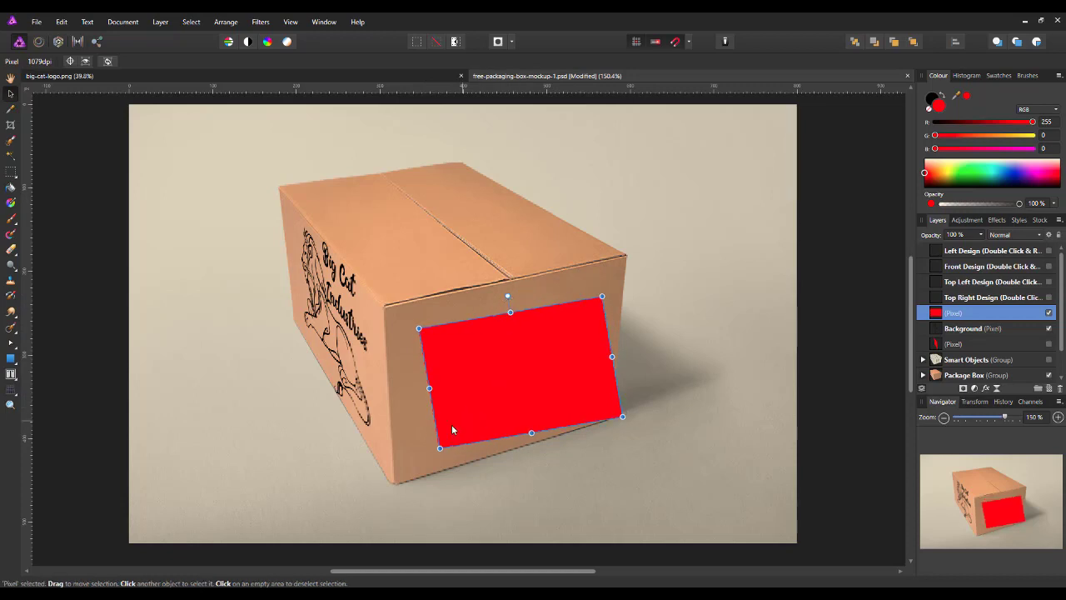
Perspective-warp the red rectangle, dragging its four corners onto the front face.
left_click(11, 392)
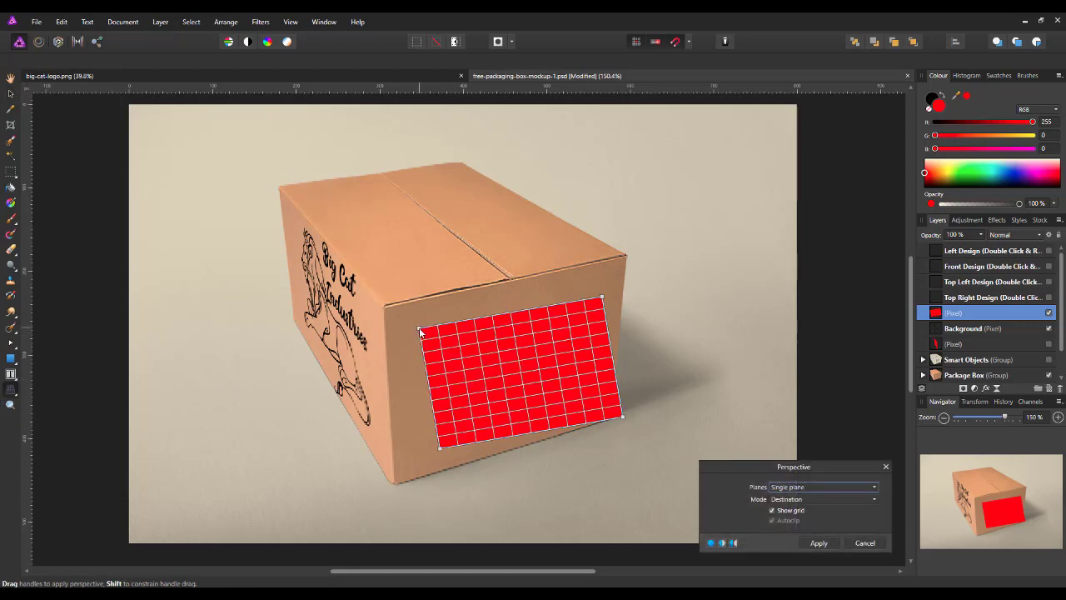
left_click_drag(419, 330, 449, 345)
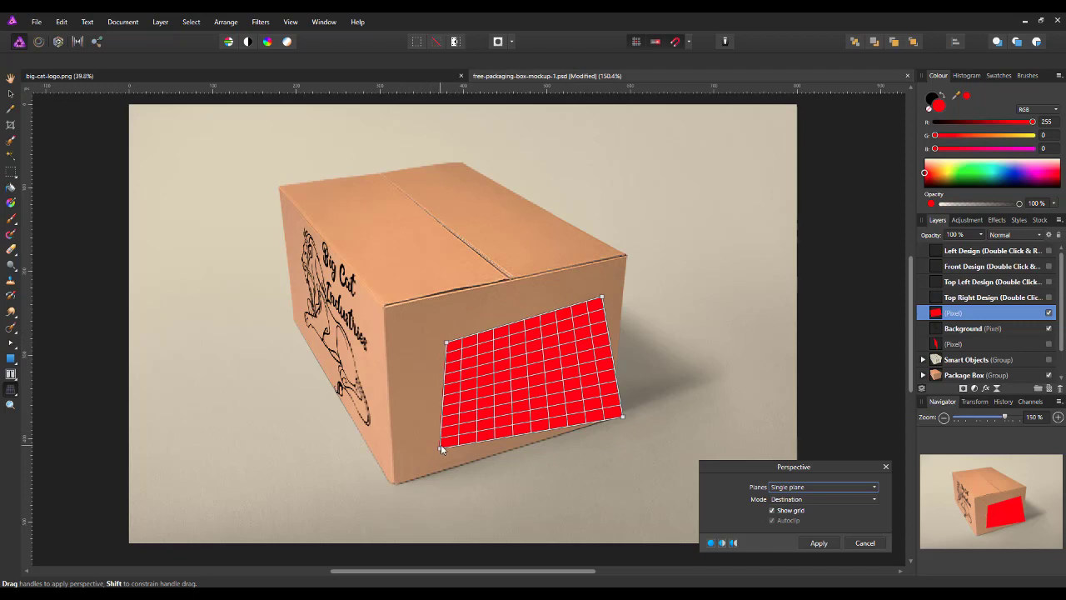
left_click_drag(443, 447, 450, 432)
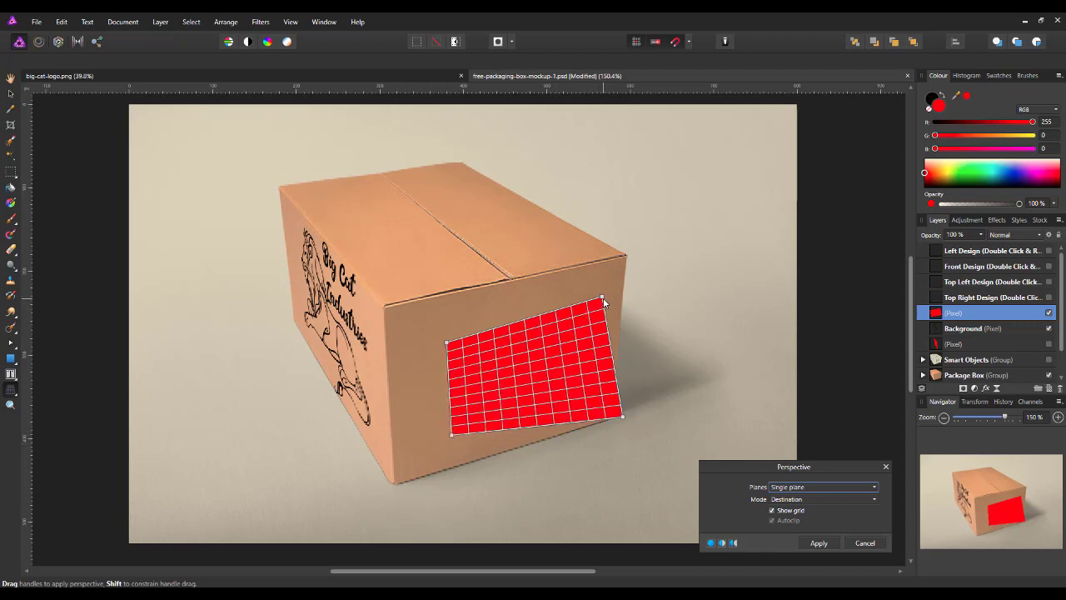
left_click_drag(602, 300, 571, 320)
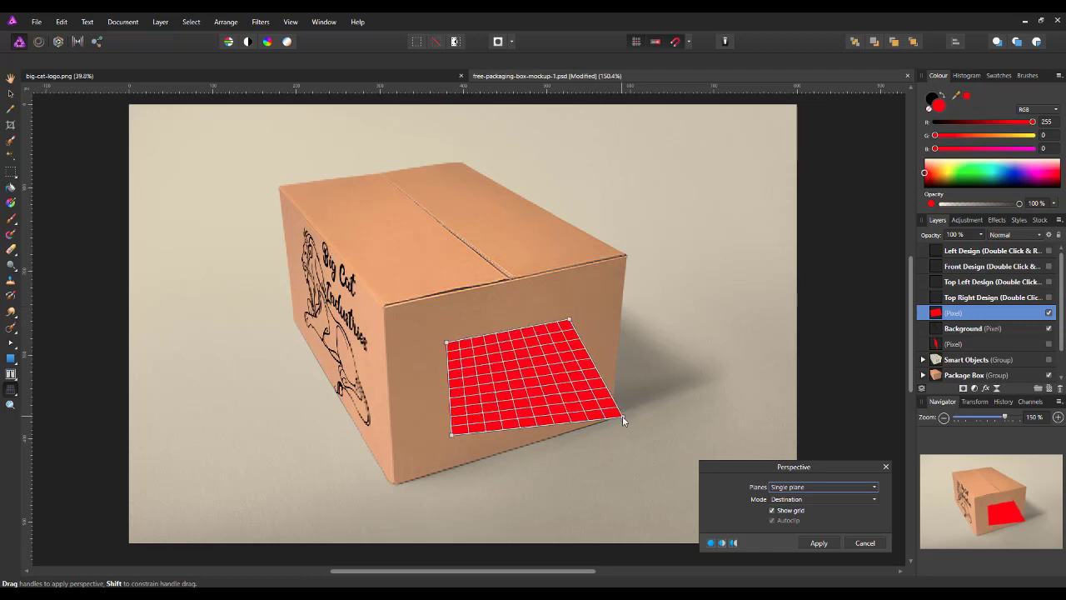
left_click_drag(622, 415, 568, 407)
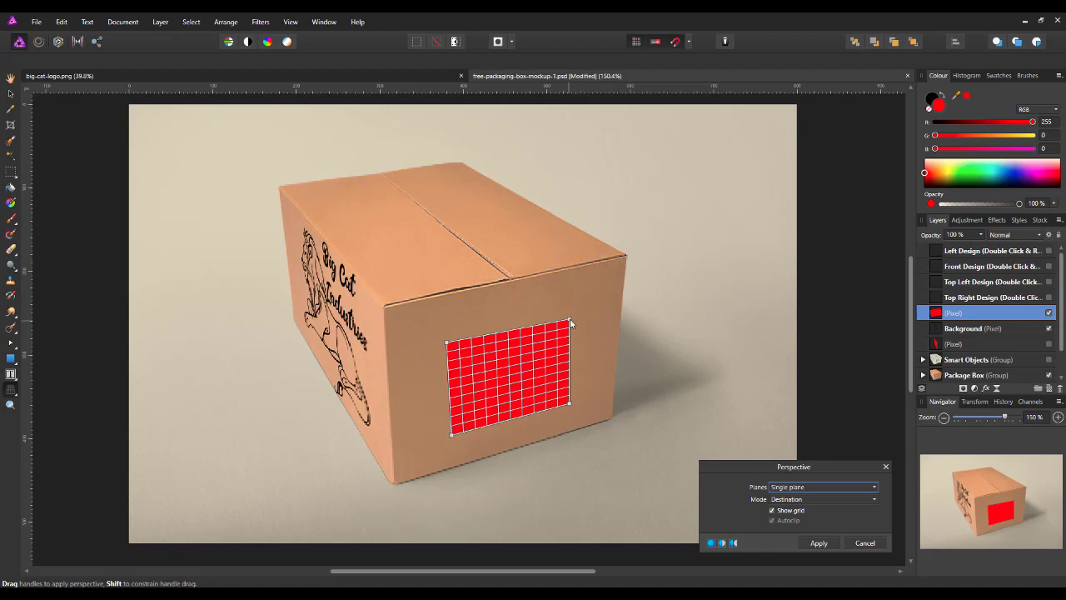
Fine-tune the top-left, top-right and bottom-right corners to match the face's slanted edges.
left_click_drag(570, 319, 575, 317)
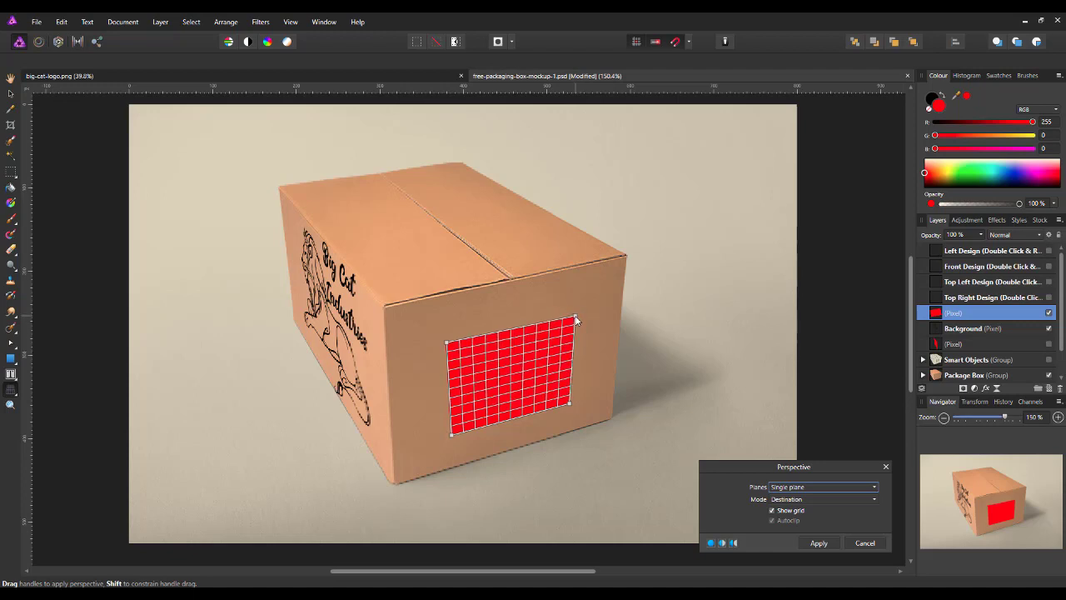
left_click_drag(575, 319, 570, 311)
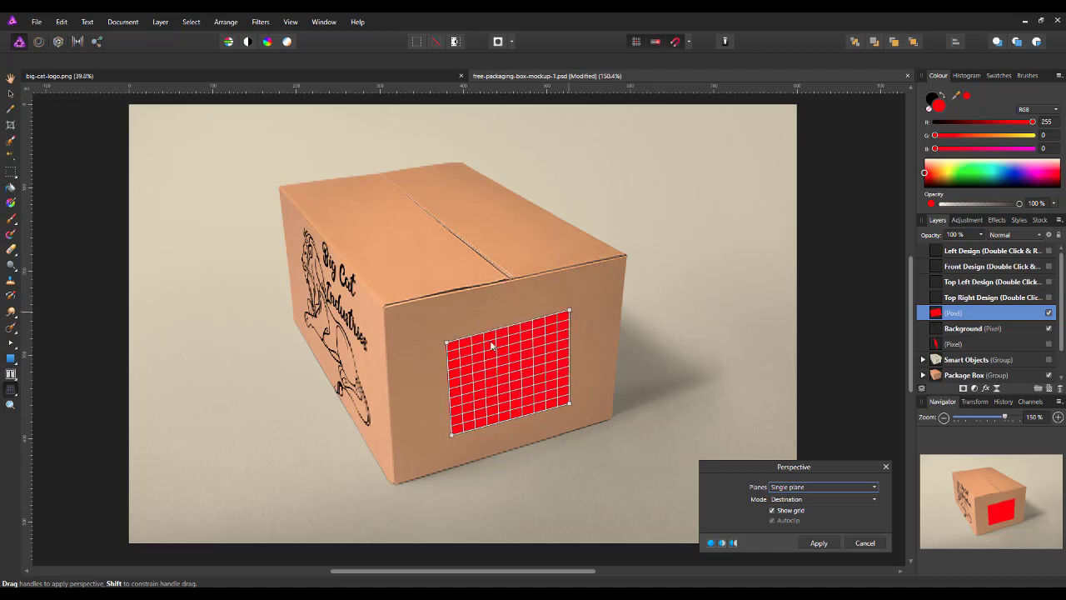
left_click_drag(447, 343, 449, 338)
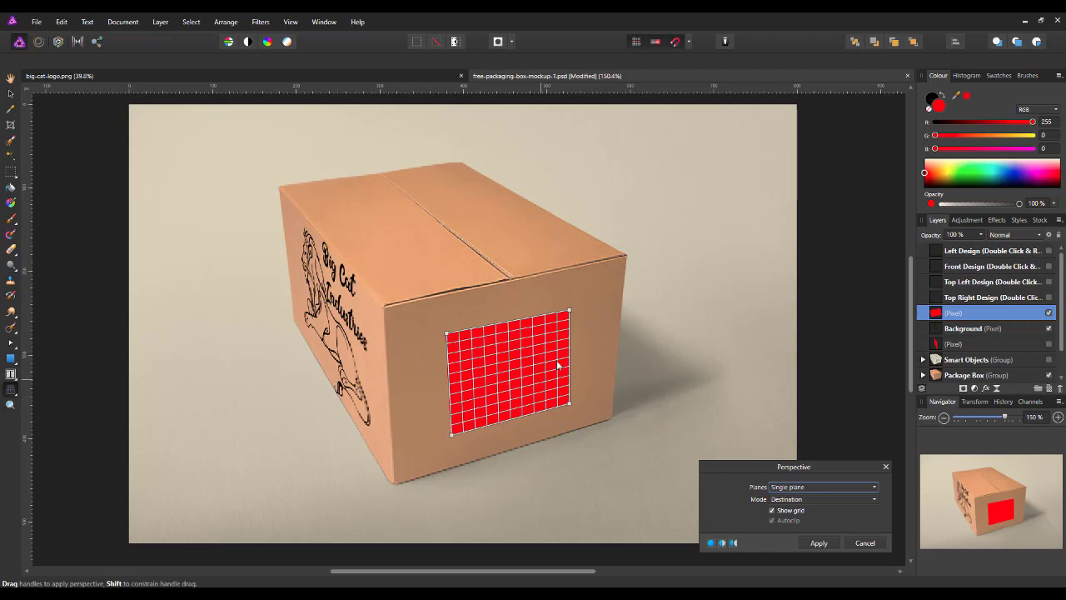
left_click_drag(571, 313, 577, 314)
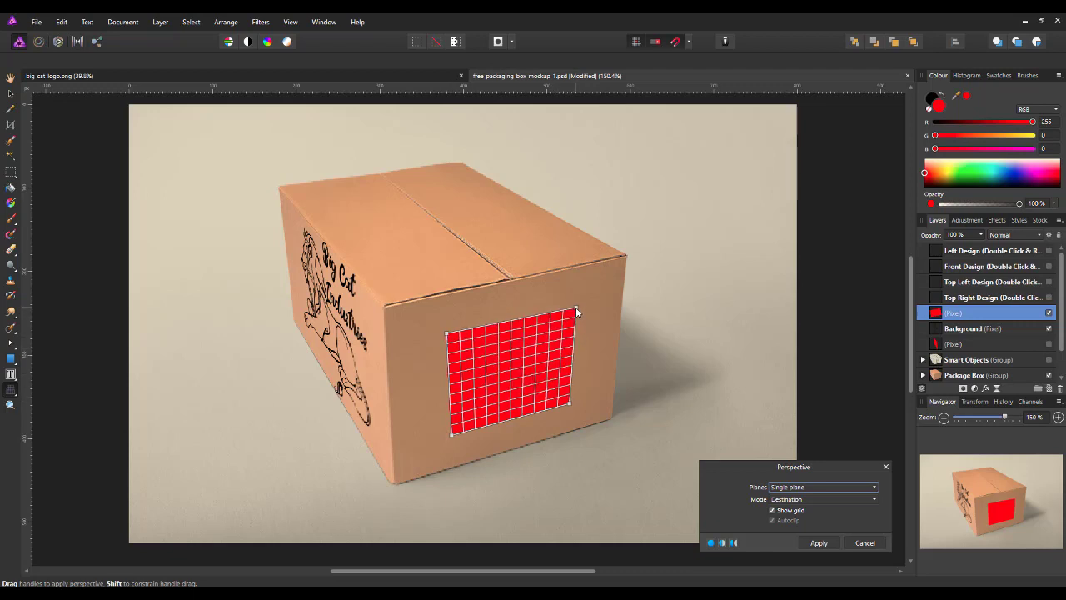
left_click_drag(570, 403, 577, 398)
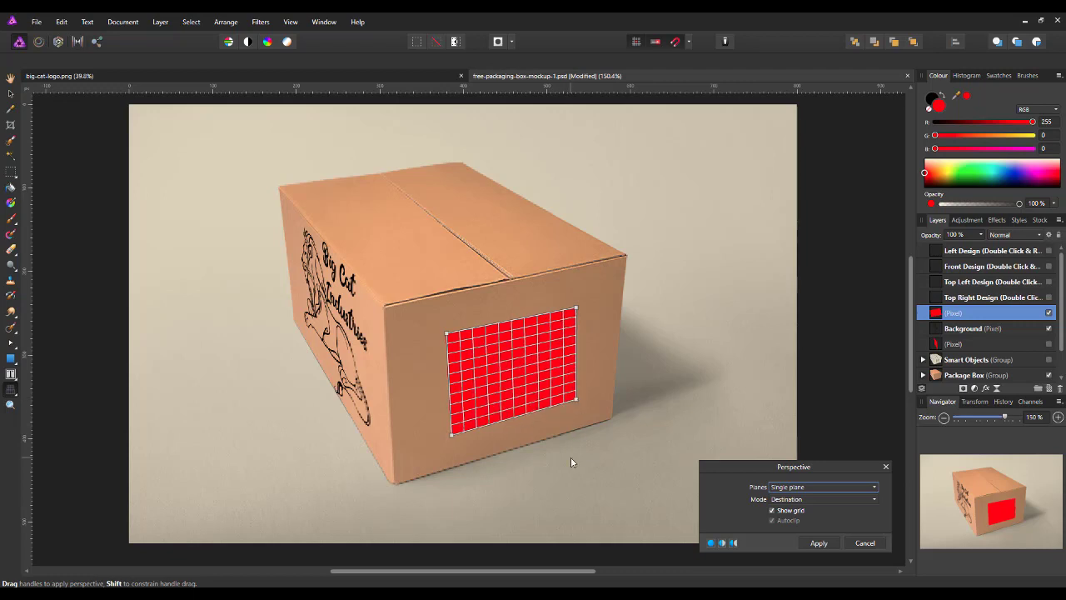
Apply the red rectangle's warp and copy the logo layer from big-cat-logo.png.
left_click(819, 543)
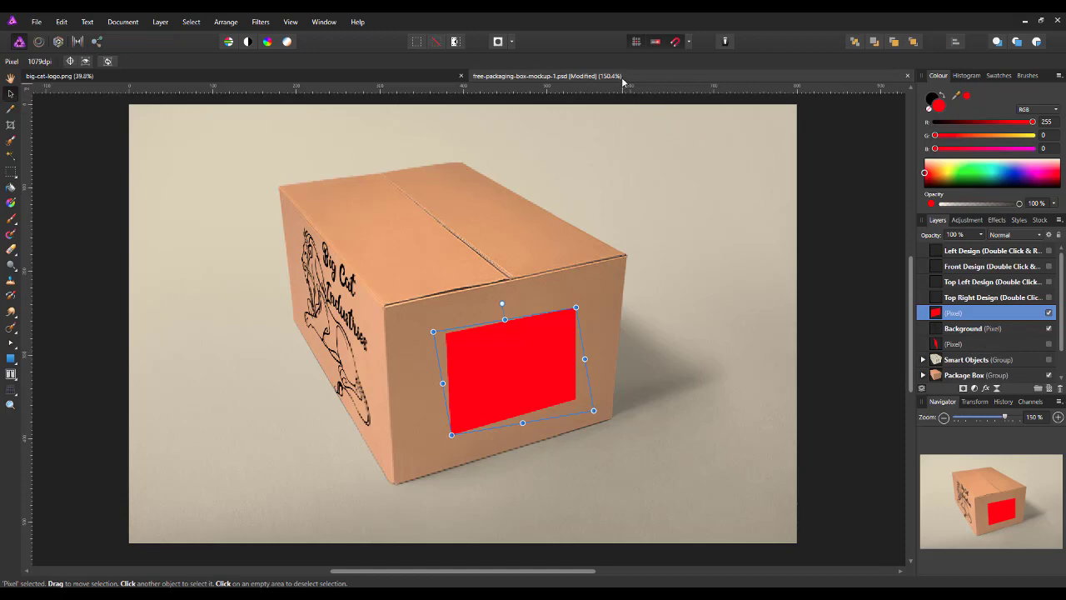
left_click(413, 72)
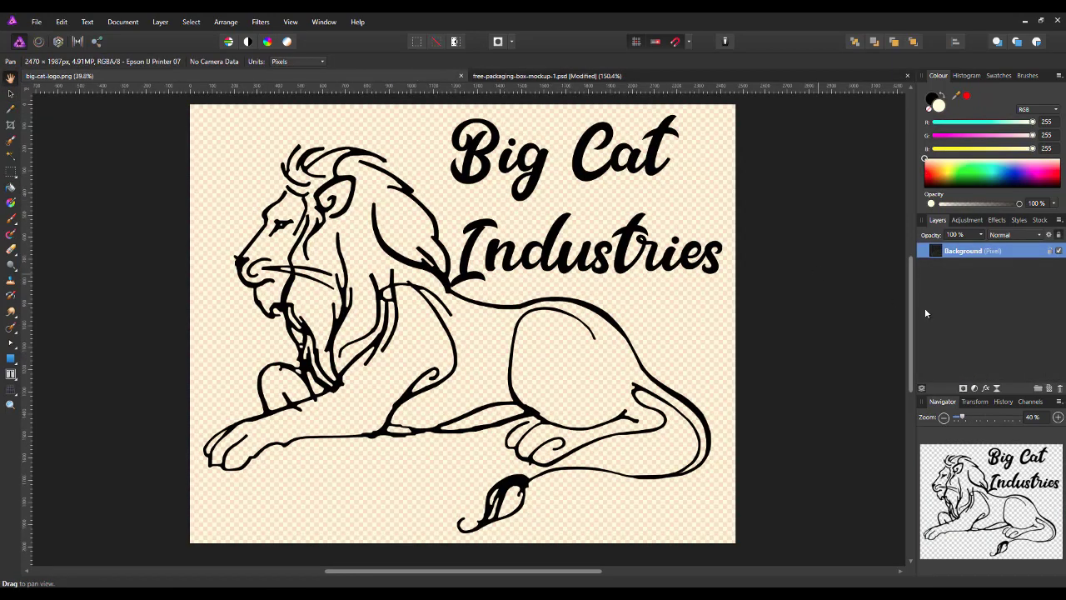
right_click(981, 257)
left_click(971, 272)
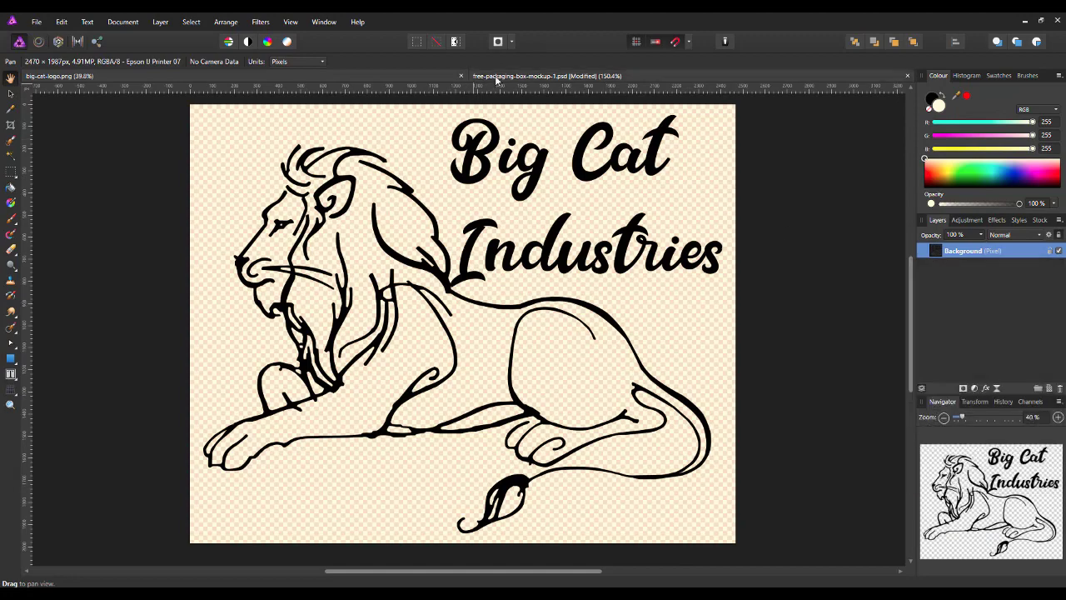
Paste the logo into the mockup, shrink it, and place it over the front red rectangle.
left_click(492, 77)
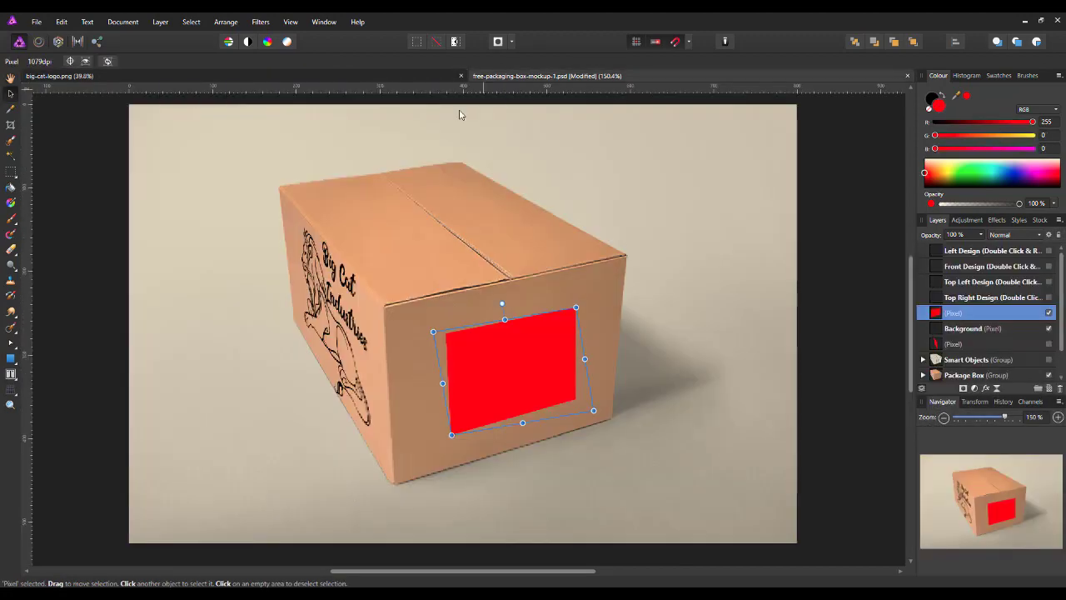
left_click(62, 22)
left_click(33, 93)
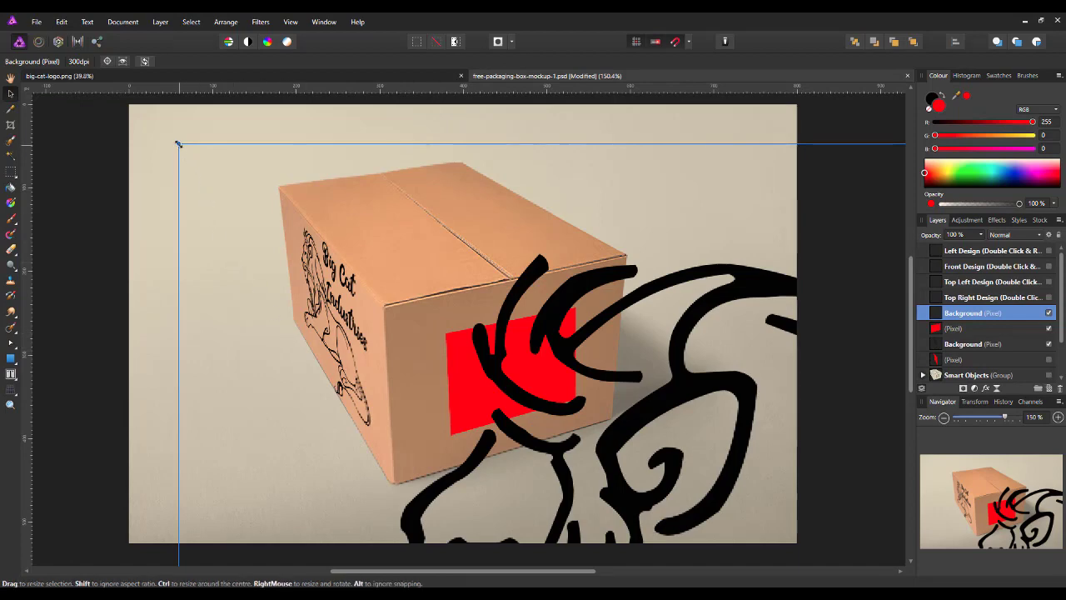
left_click_drag(181, 148, 356, 192)
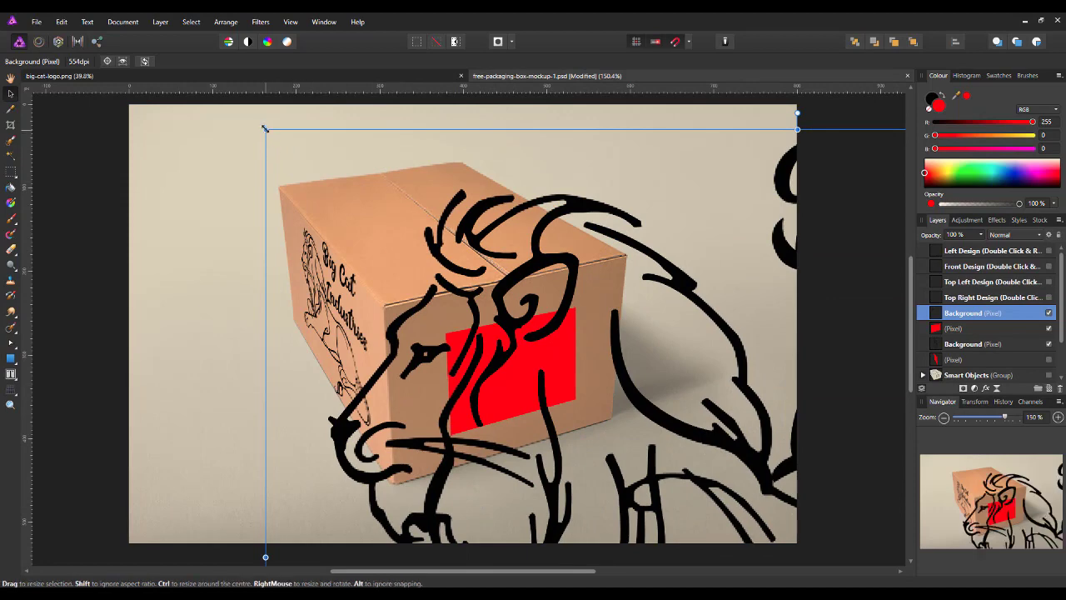
left_click_drag(265, 131, 694, 483)
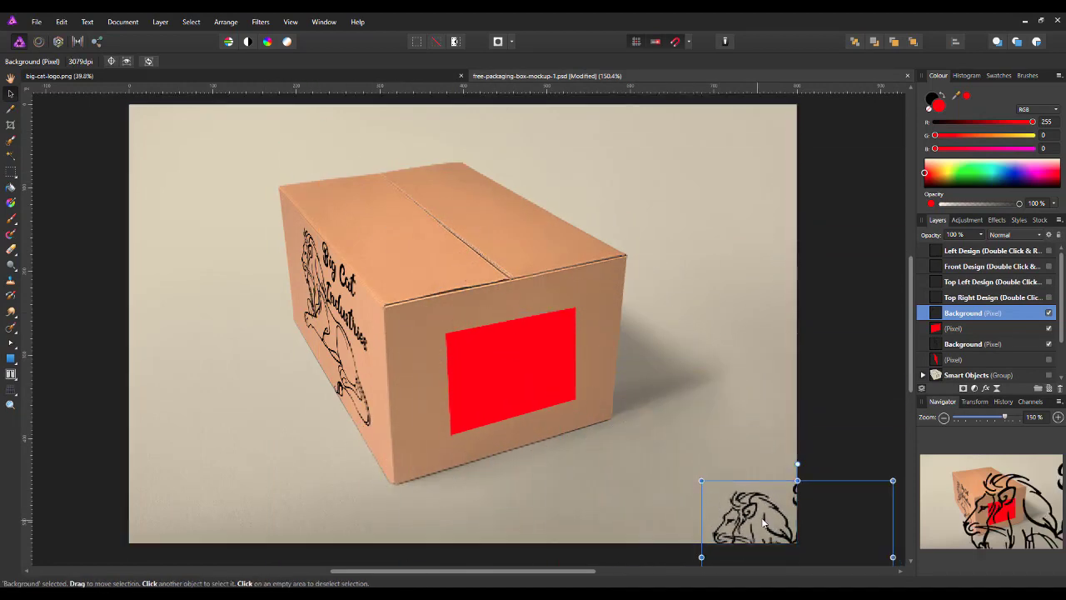
left_click_drag(757, 517, 487, 344)
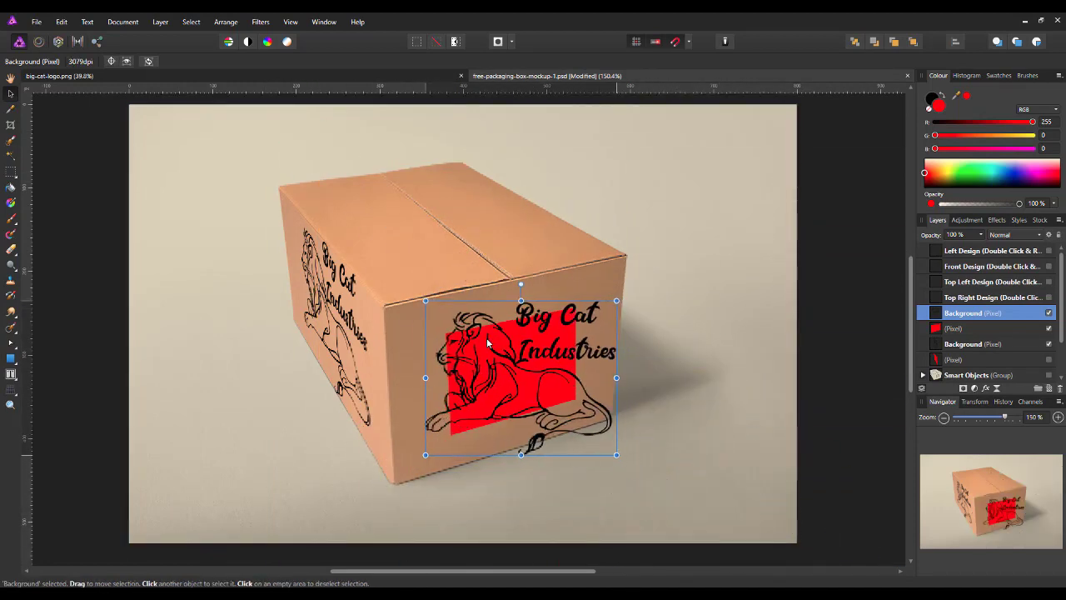
Perspective-warp the logo, pulling its four corners onto the box's front face.
left_click(12, 389)
left_click_drag(428, 307, 447, 339)
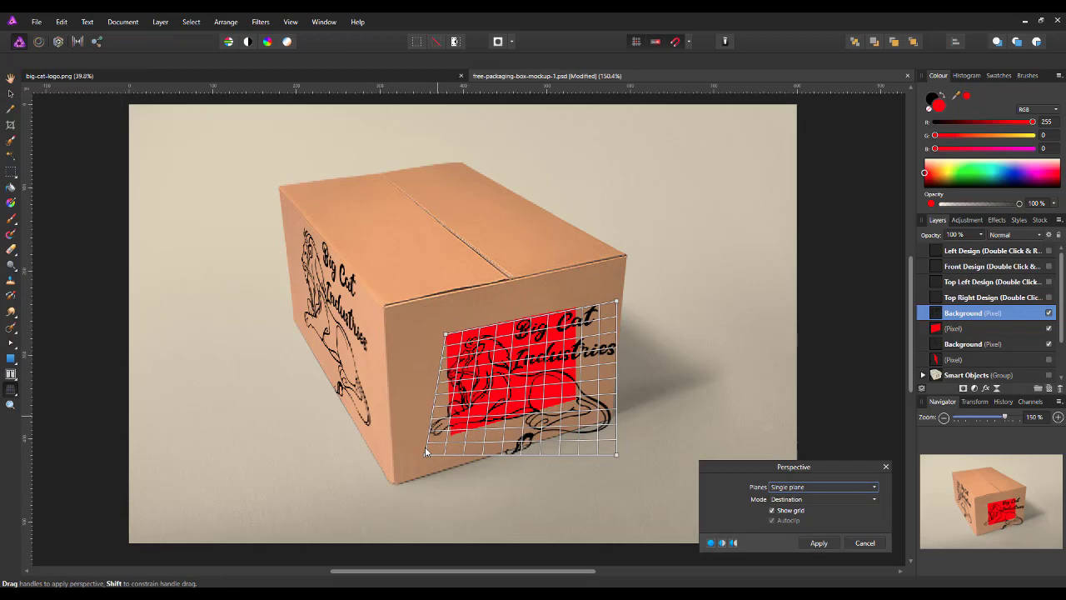
left_click_drag(425, 455, 451, 434)
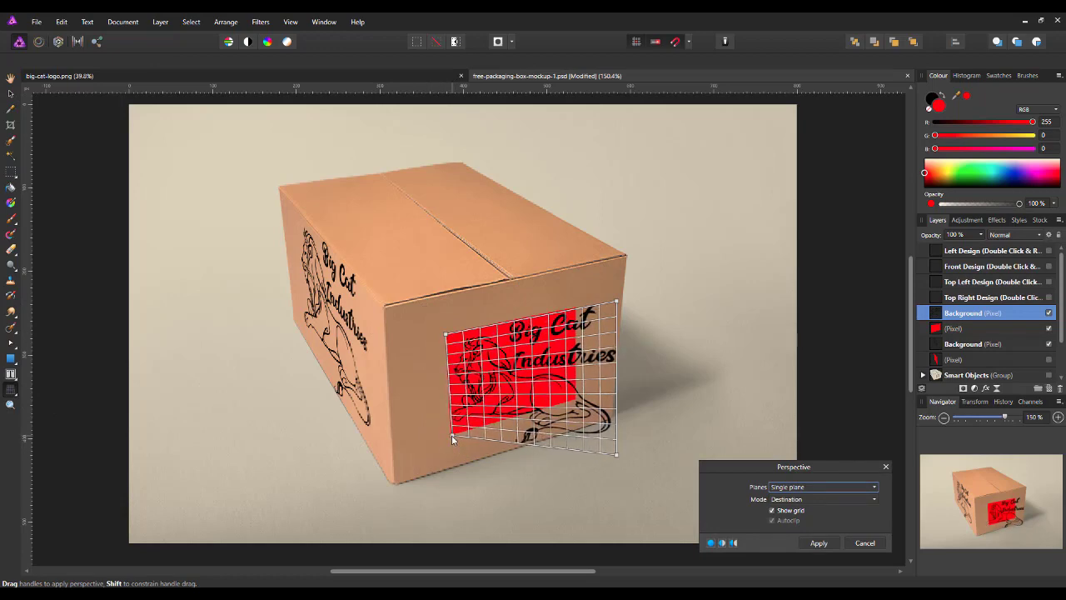
left_click_drag(616, 454, 574, 399)
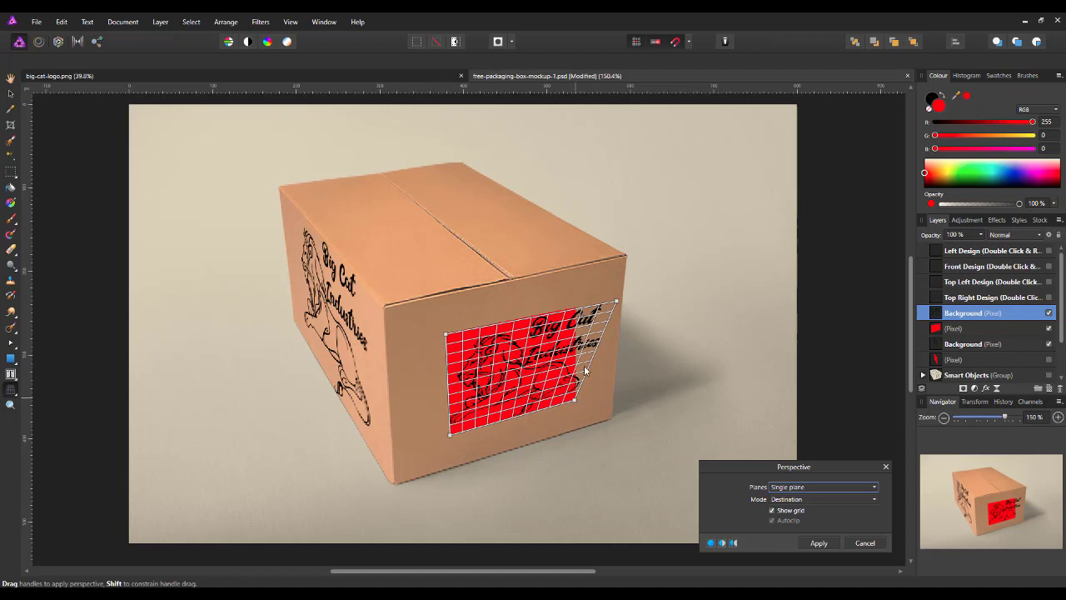
left_click_drag(616, 299, 574, 312)
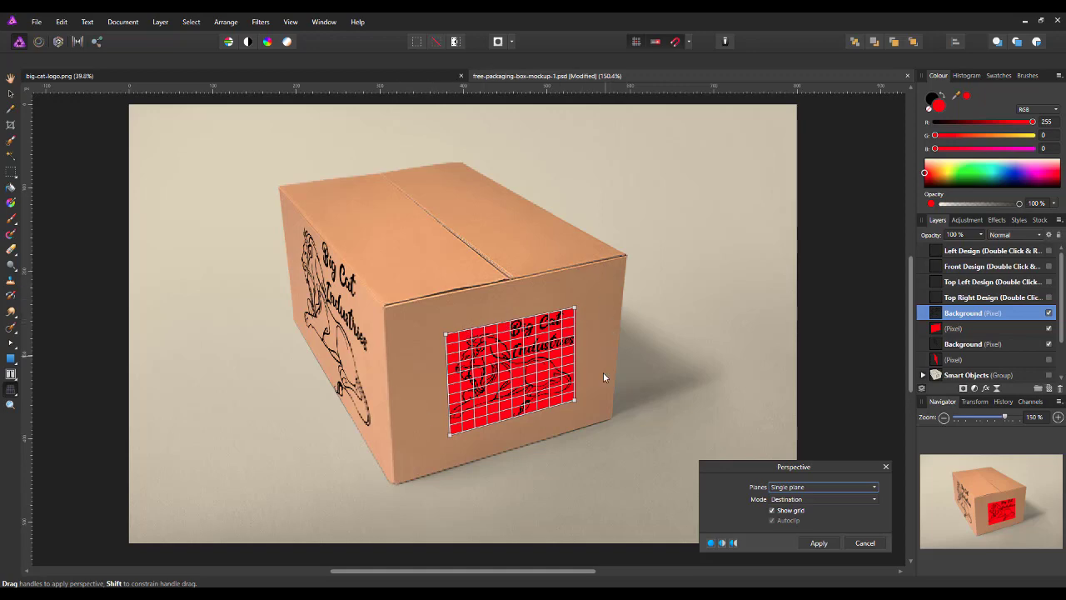
Zoom in and nudge each of the four corners to refine the fit.
scroll(539, 432, "up", 5)
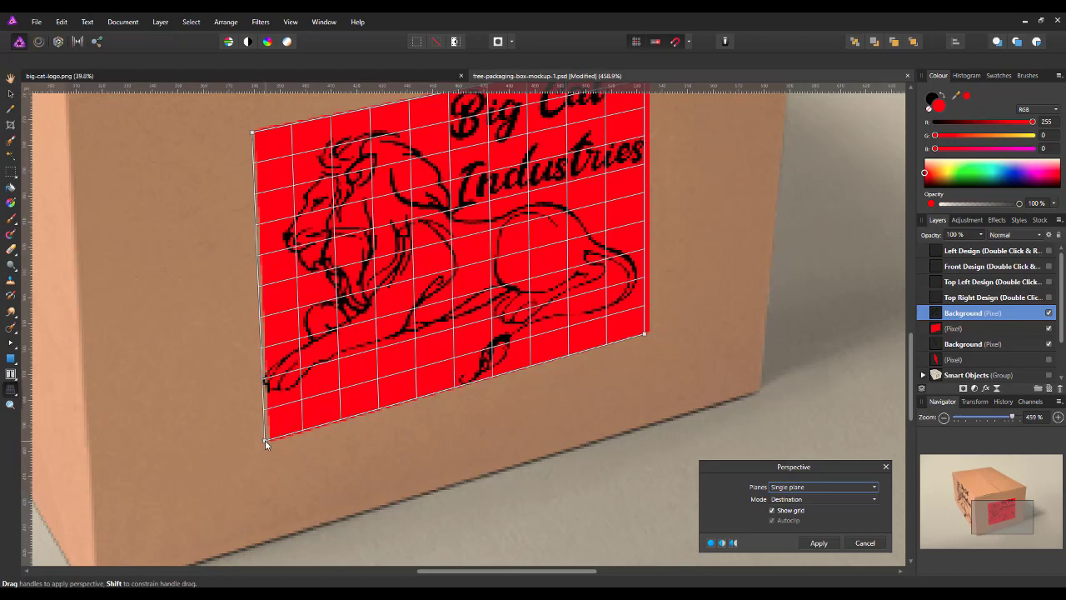
left_click_drag(265, 439, 272, 437)
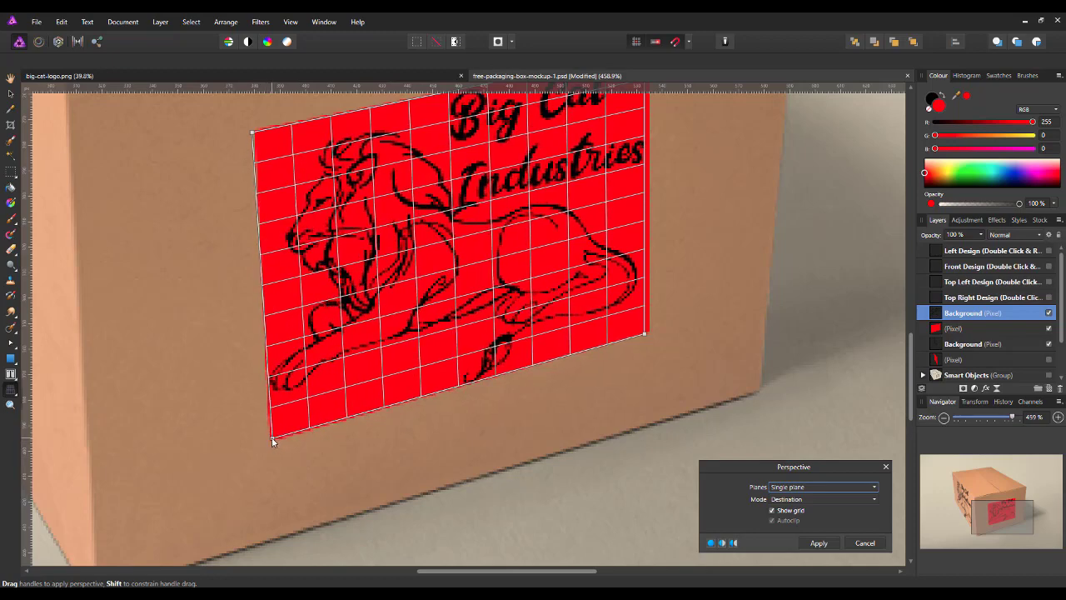
left_click_drag(251, 133, 255, 133)
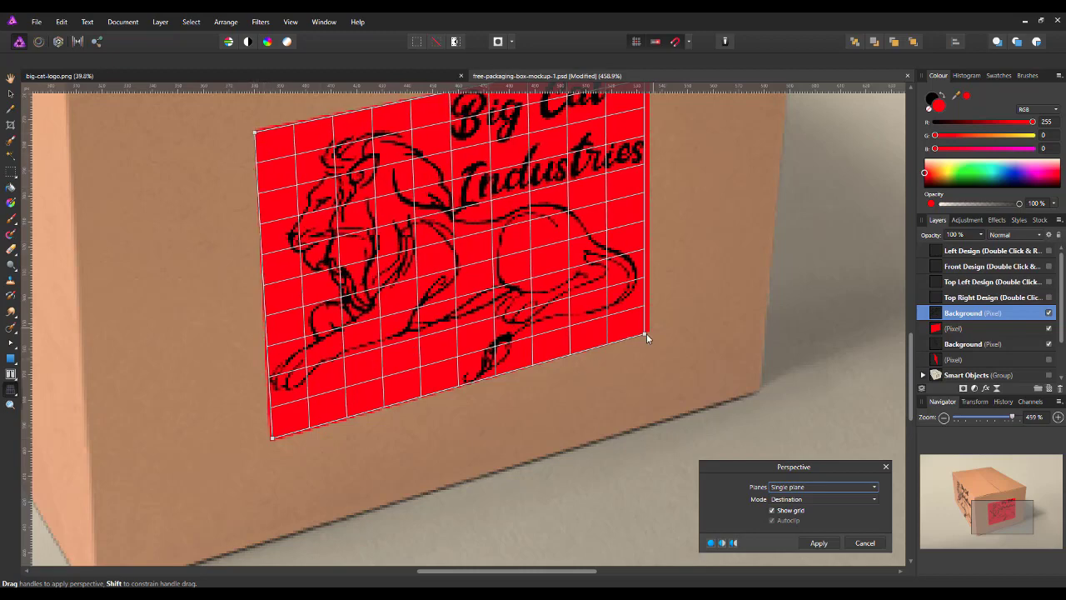
left_click_drag(643, 333, 650, 331)
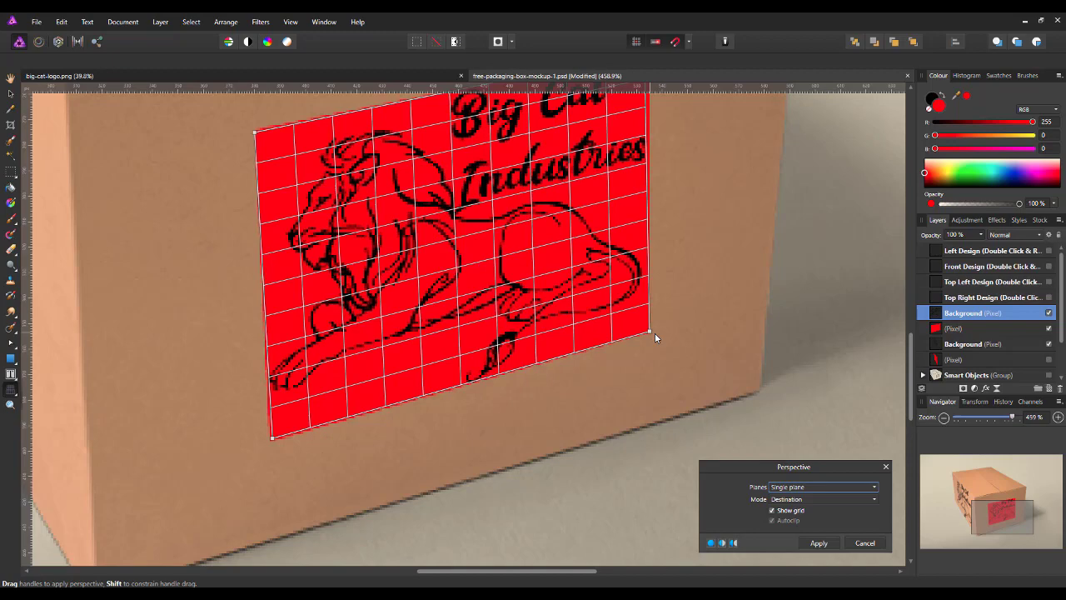
scroll(804, 281, "up", 3)
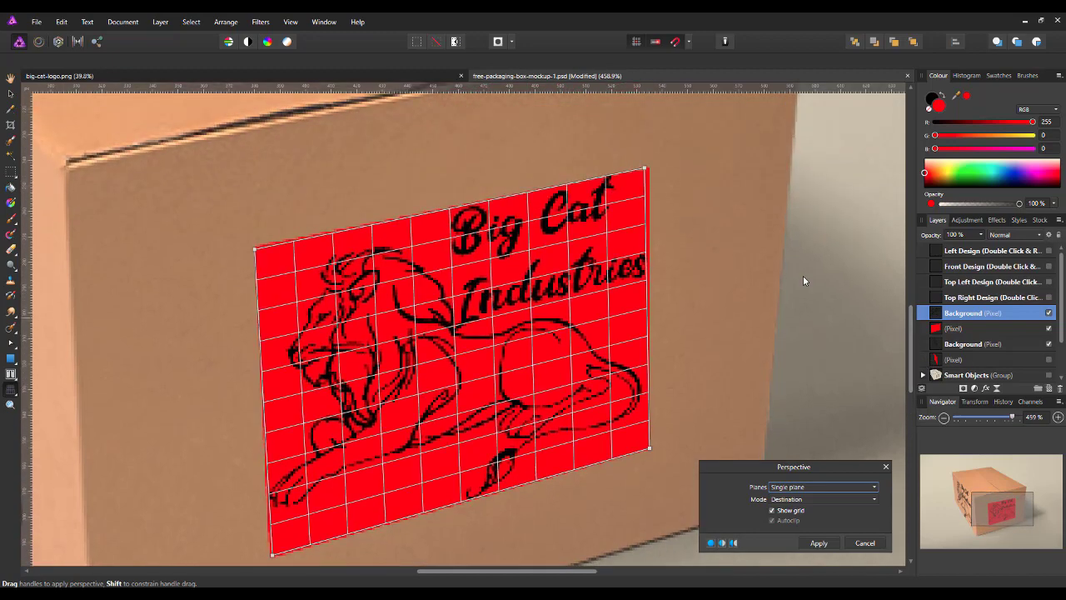
left_click_drag(644, 170, 648, 172)
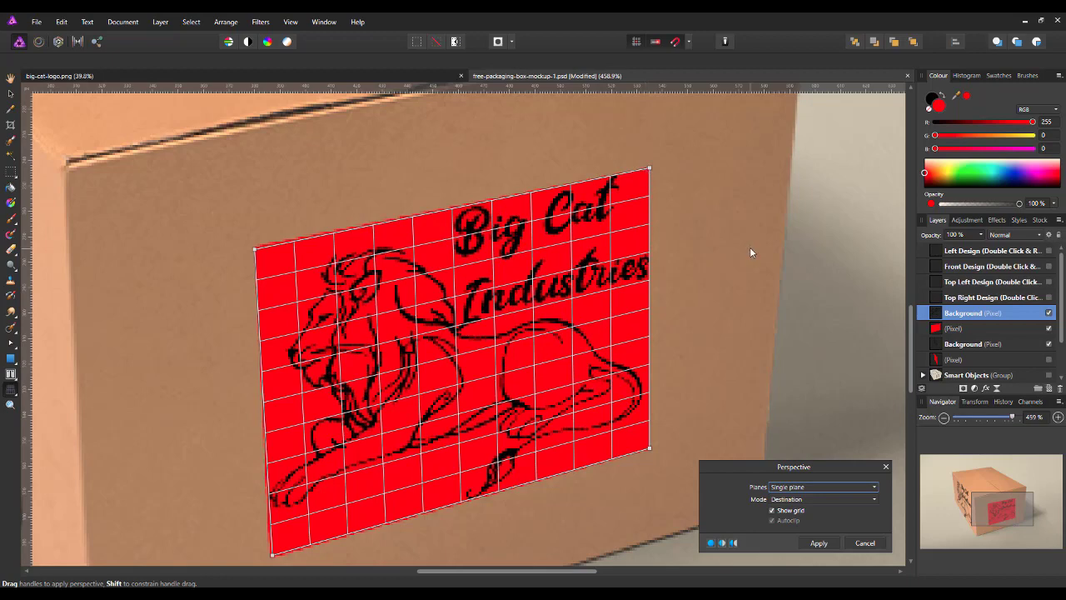
Apply the logo's perspective warp and zoom out to see the whole box.
left_click(817, 543)
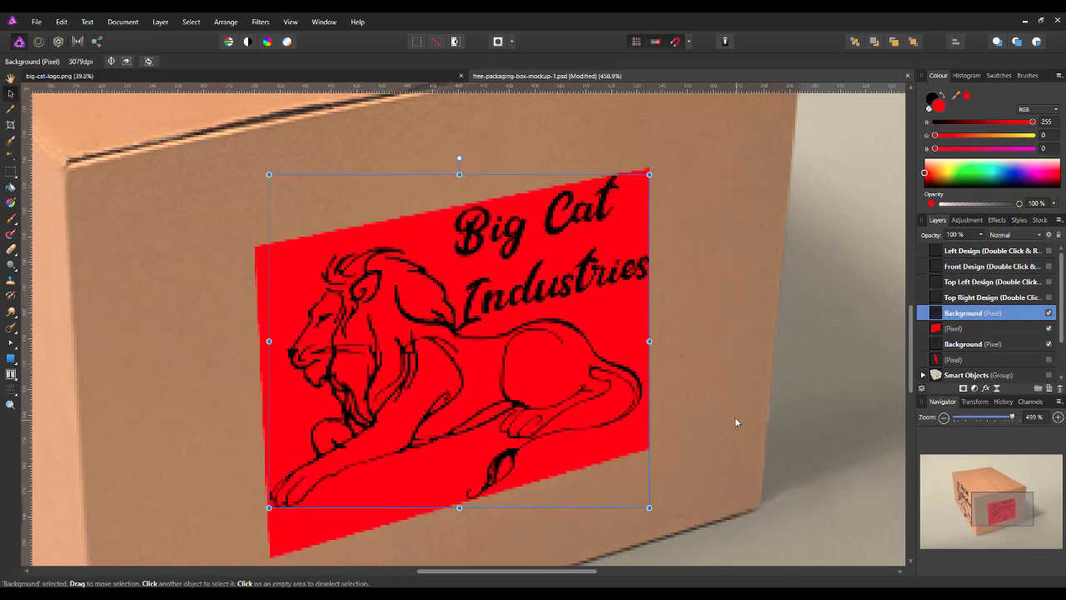
left_click(944, 418)
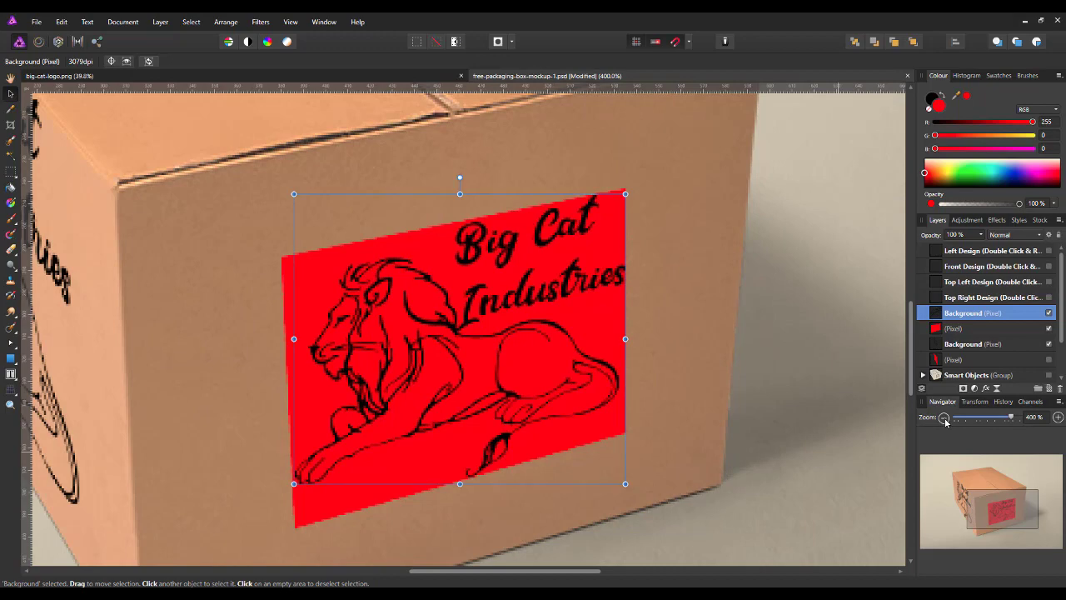
left_click(944, 418)
left_click(945, 418)
left_click(944, 418)
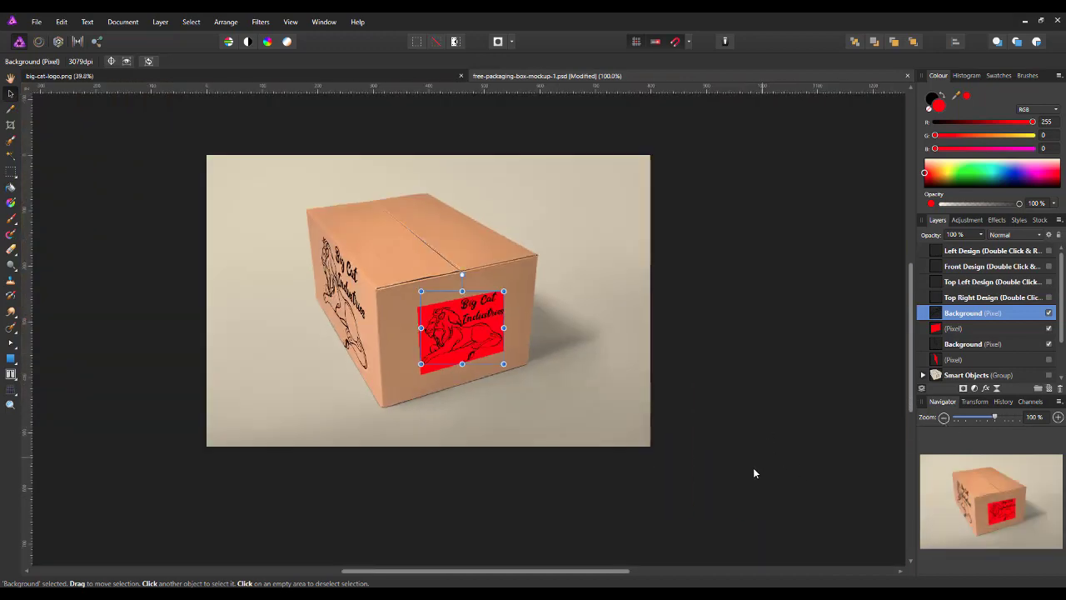
Hide the red placeholder layer, zoom in on the box, and pick the View tool.
left_click(1005, 330)
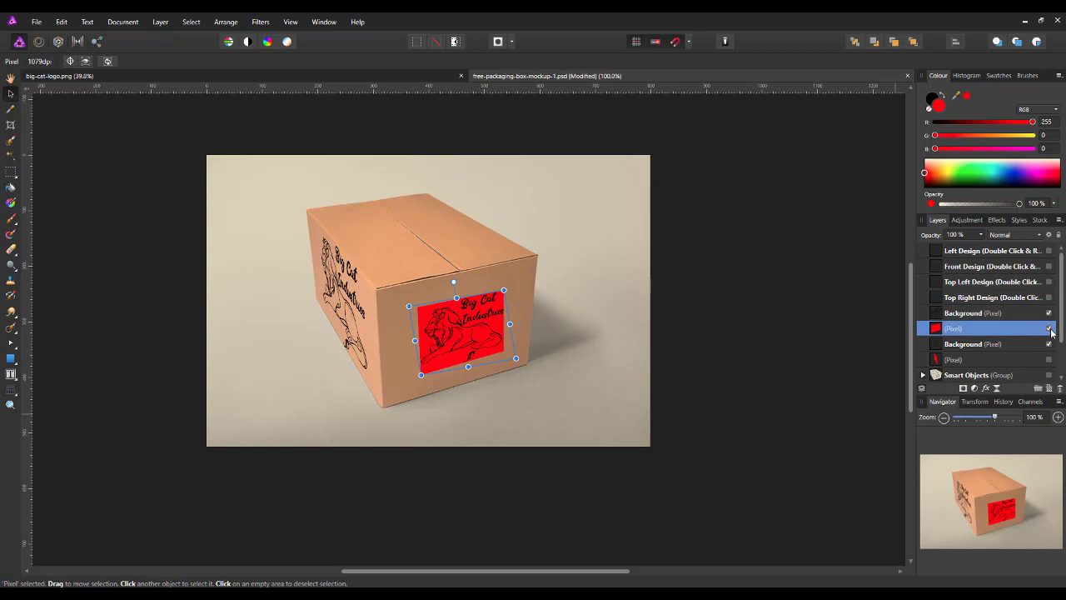
left_click(1049, 329)
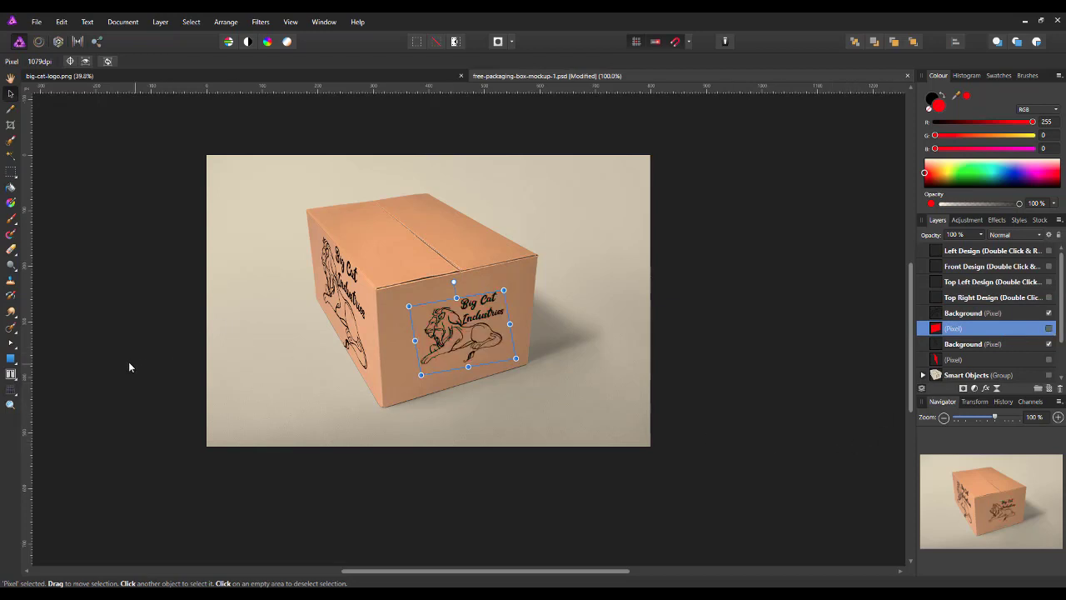
key("ctrl+plus")
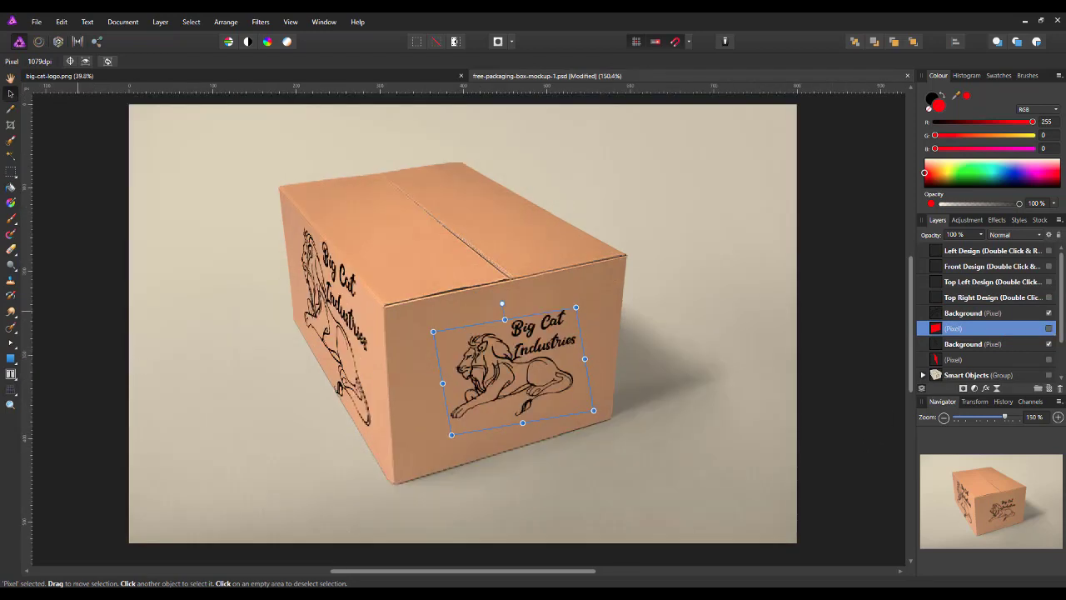
left_click(10, 78)
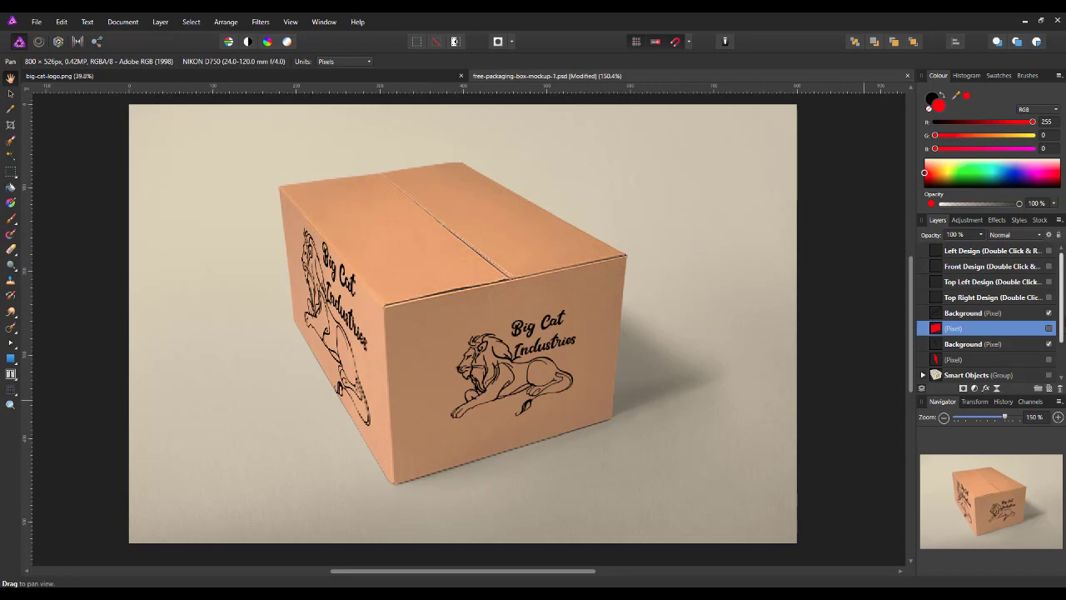
Preview the box on transparency by hiding the Background group, restore it, then switch to the browser.
scroll(1062, 313, "down", 3)
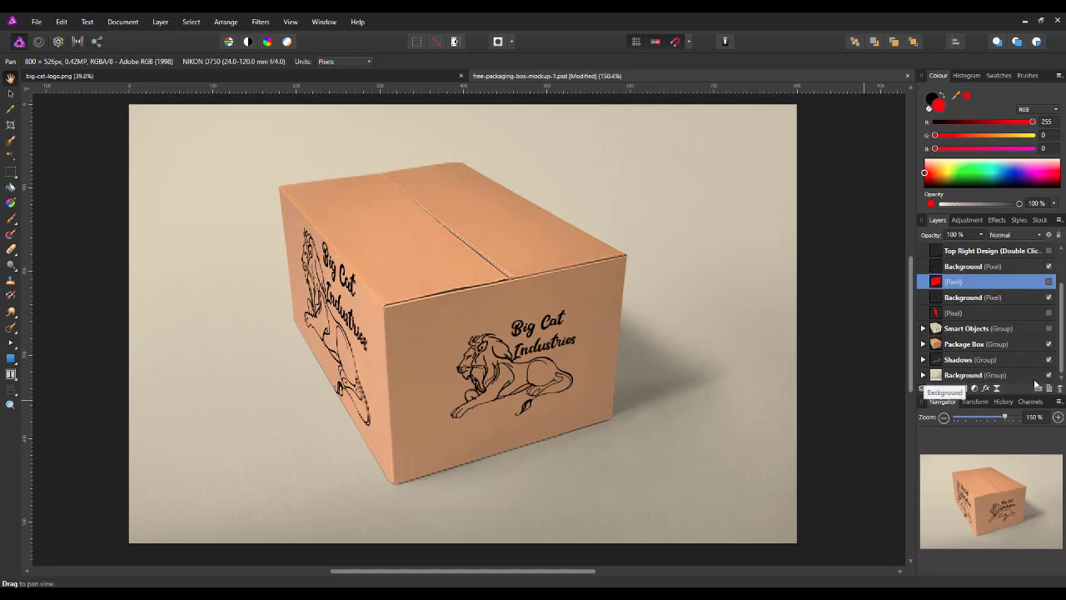
left_click(1049, 374)
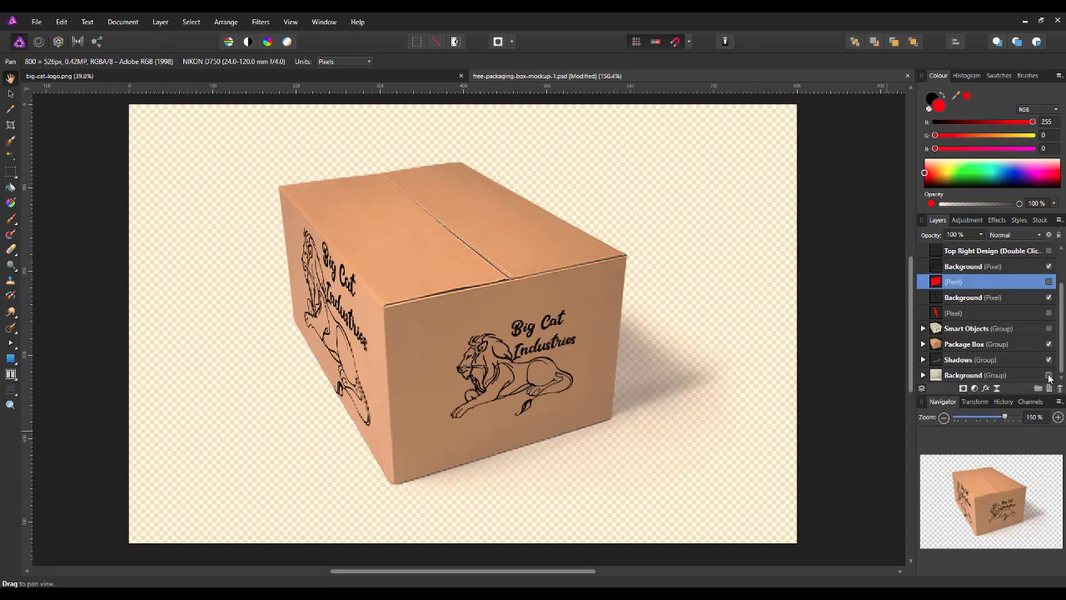
left_click(1049, 377)
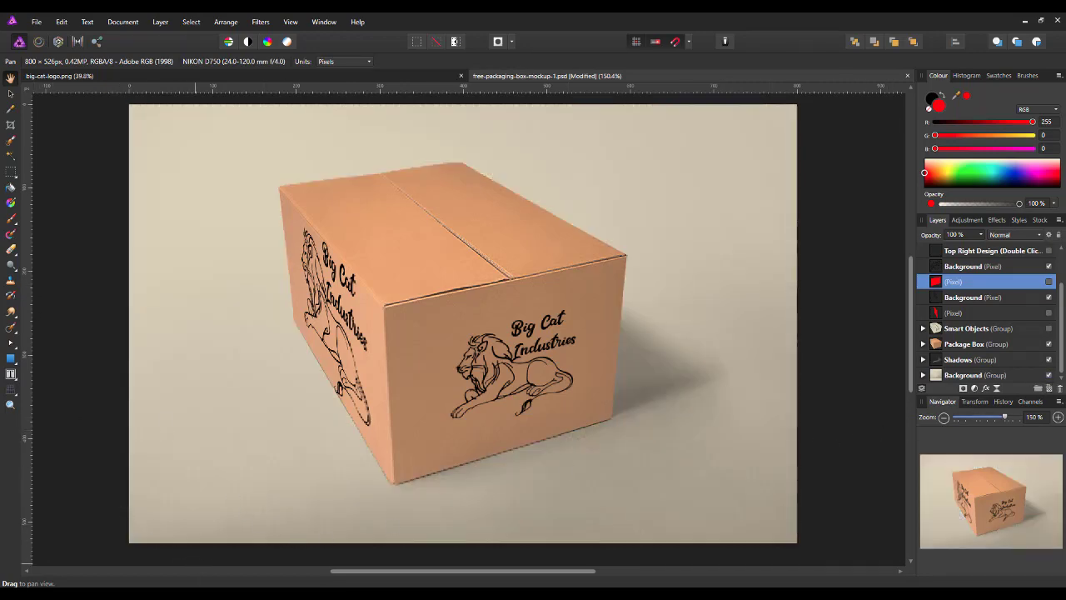
key("alt+Tab")
Bring up the Fans of Serif Software group page showing the Perspective View Symbol video post.
left_click(310, 21)
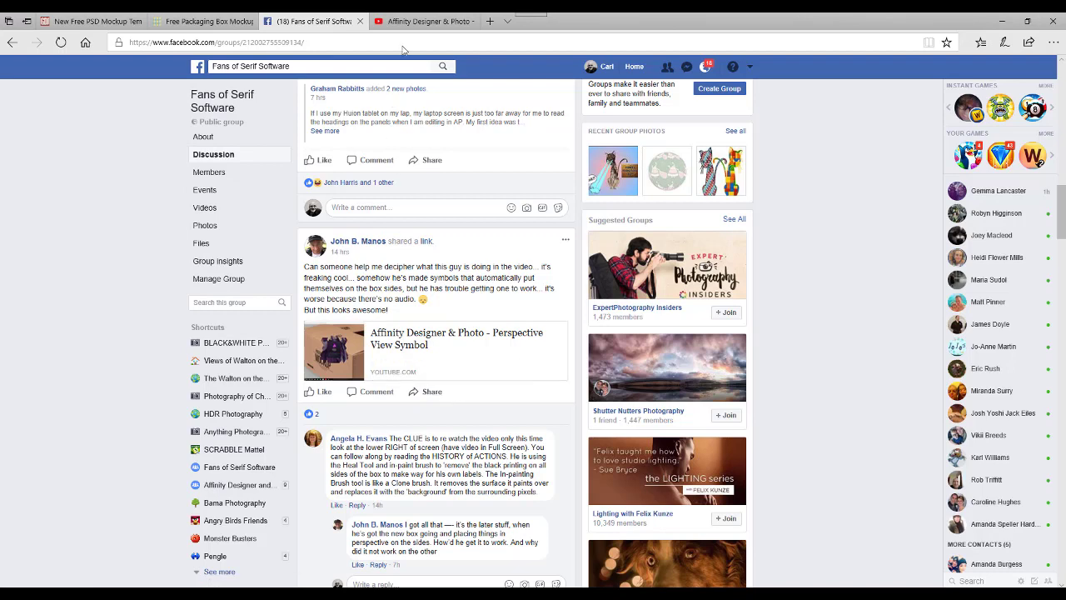
mouse_move(417, 21)
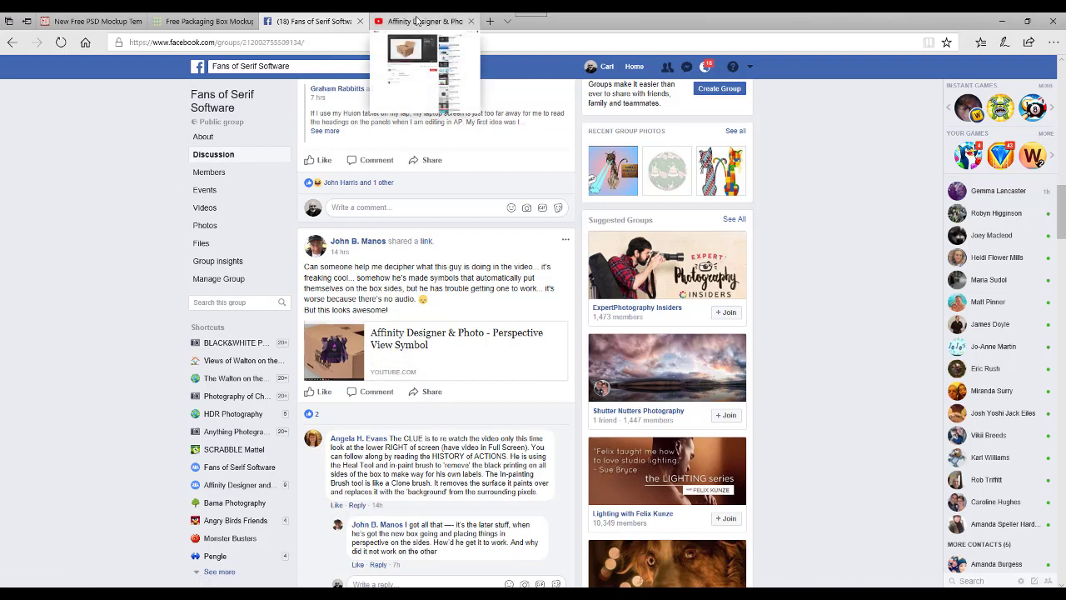